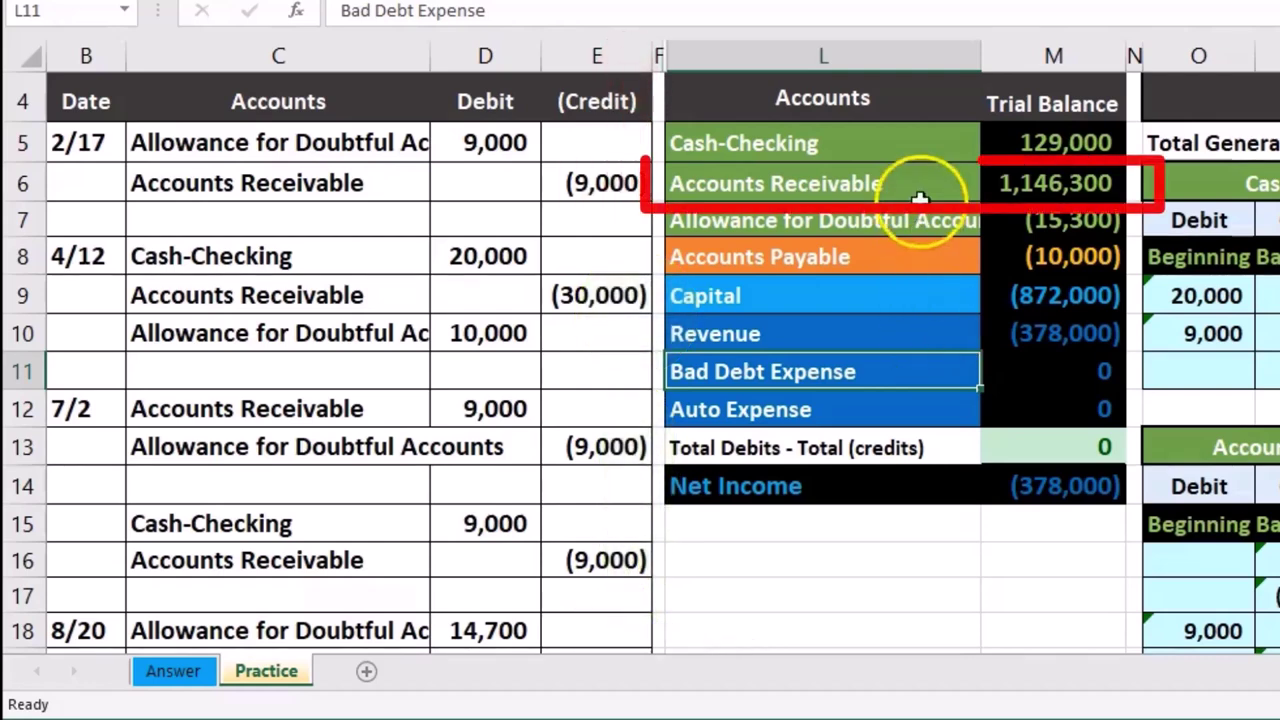
# Step: Examine the Accounts Receivable, Allowance for Doubtful Accounts, Revenue and Bad Debt Expense rows in the trial balance
pyautogui.click(1013, 185)
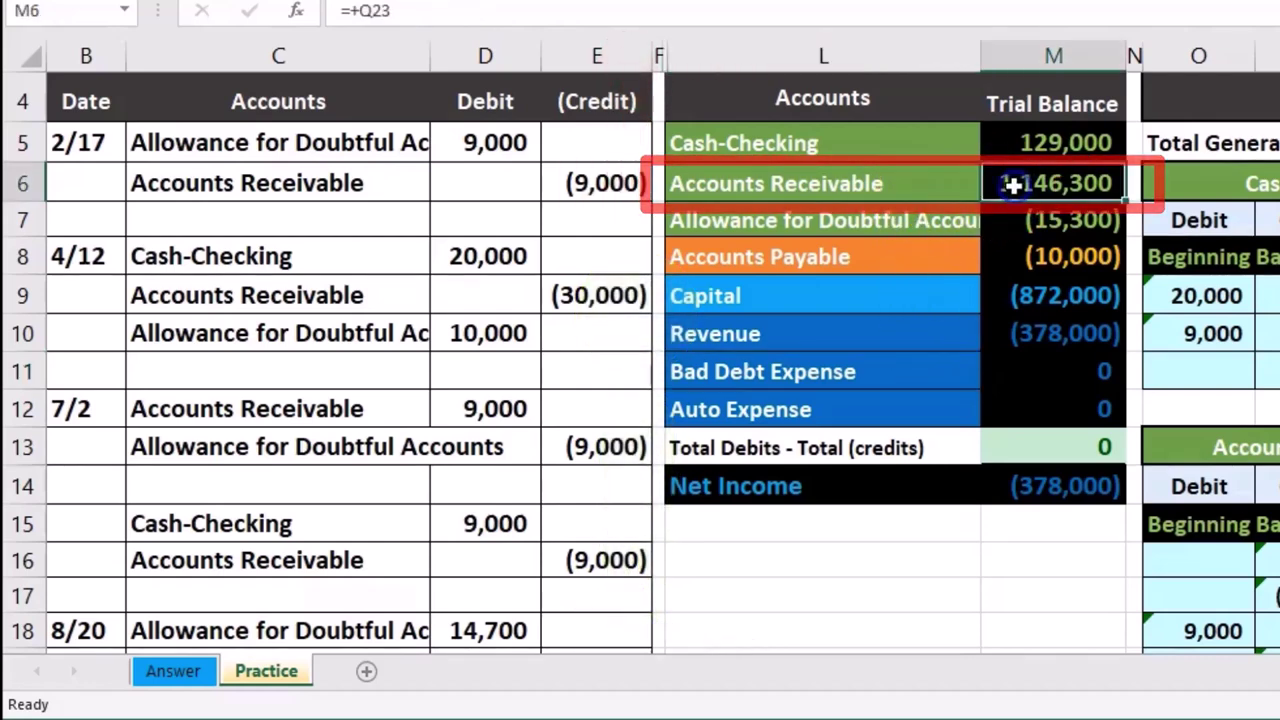
pyautogui.click(1030, 335)
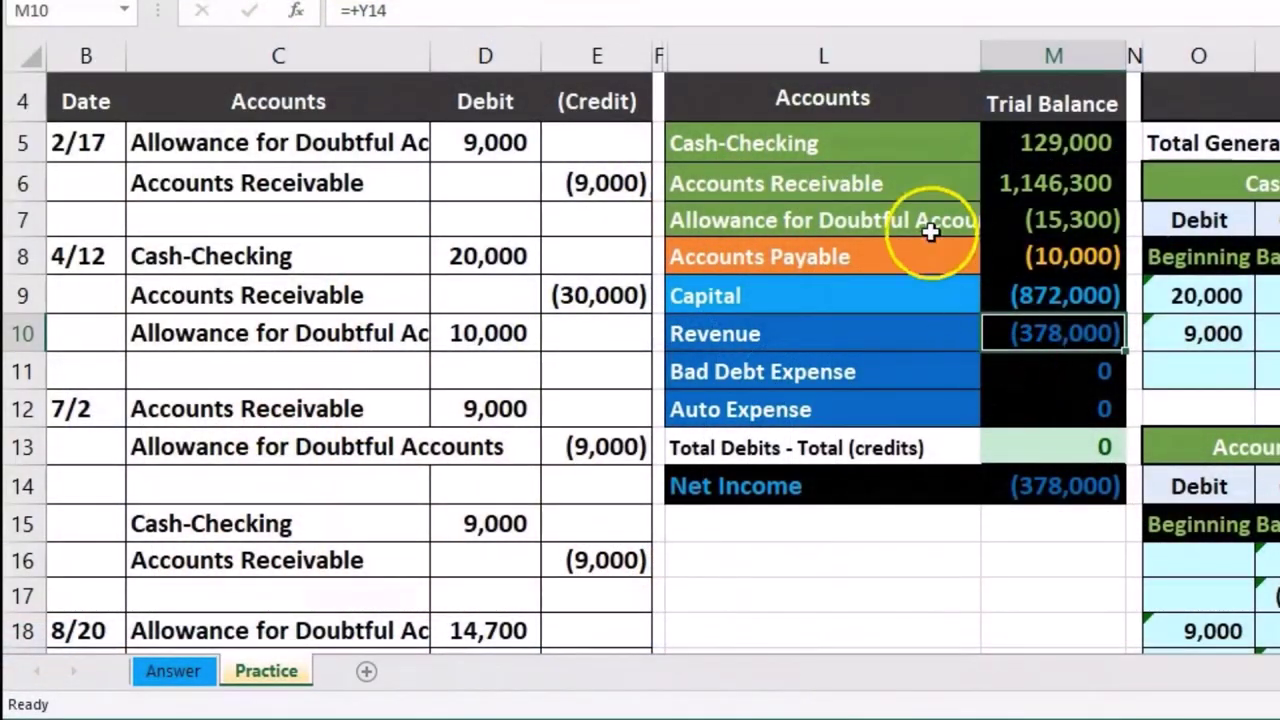
pyautogui.click(1012, 192)
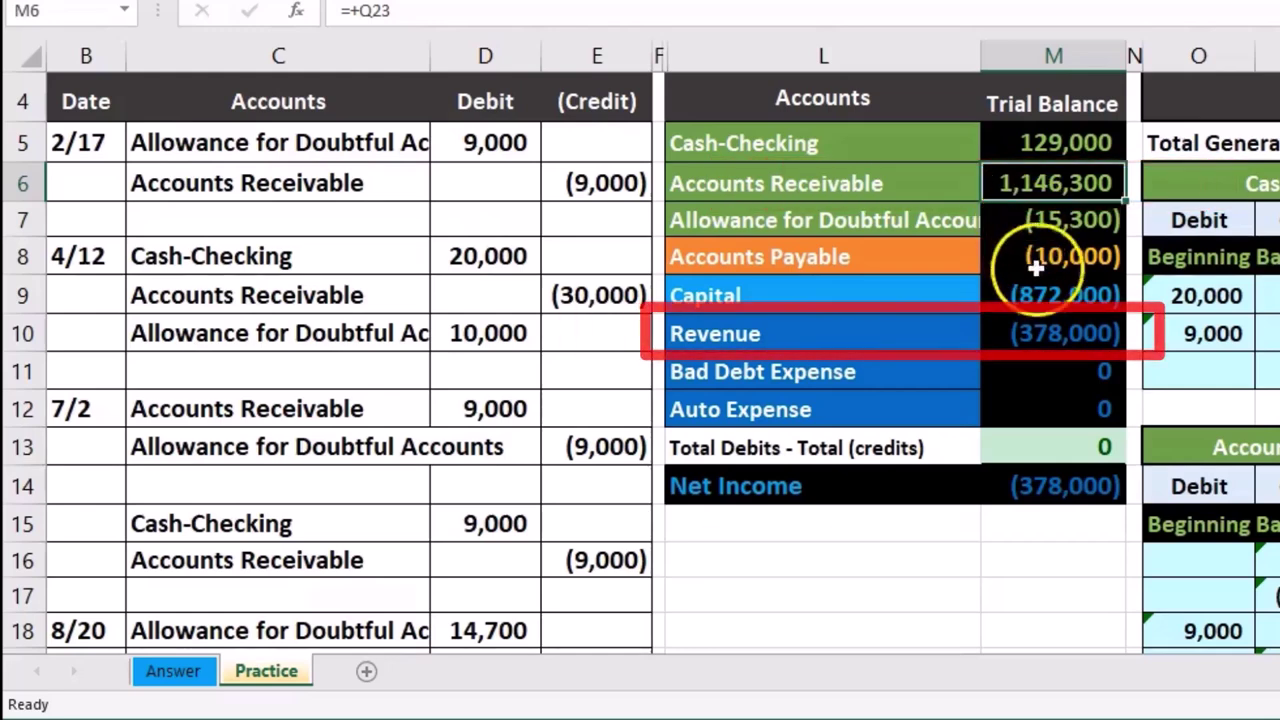
pyautogui.click(1031, 331)
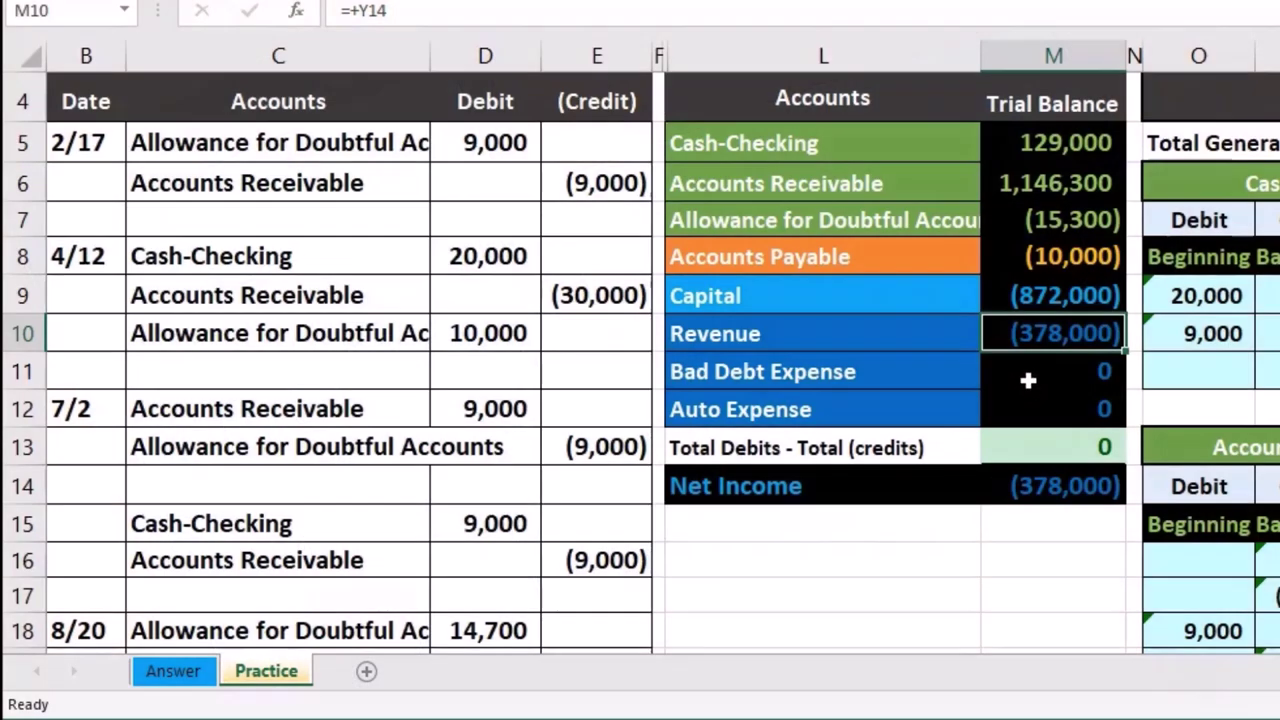
pyautogui.click(1028, 380)
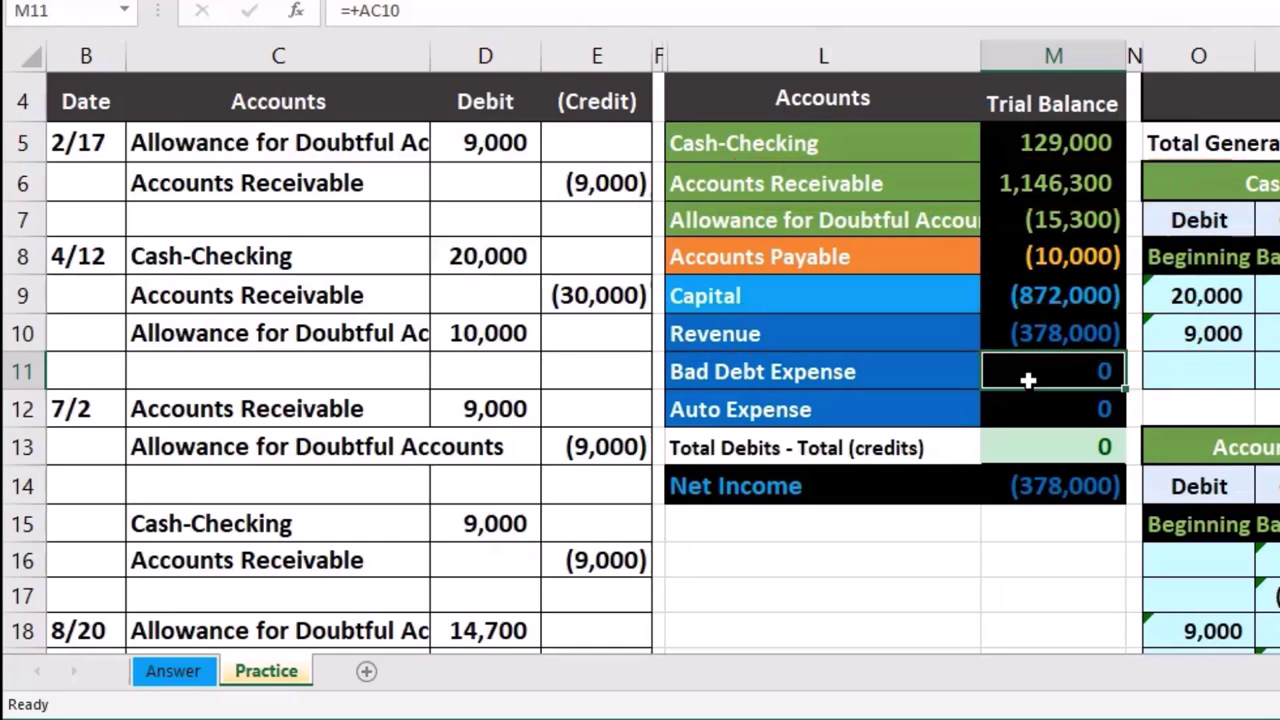
pyautogui.click(955, 374)
pyautogui.click(908, 222)
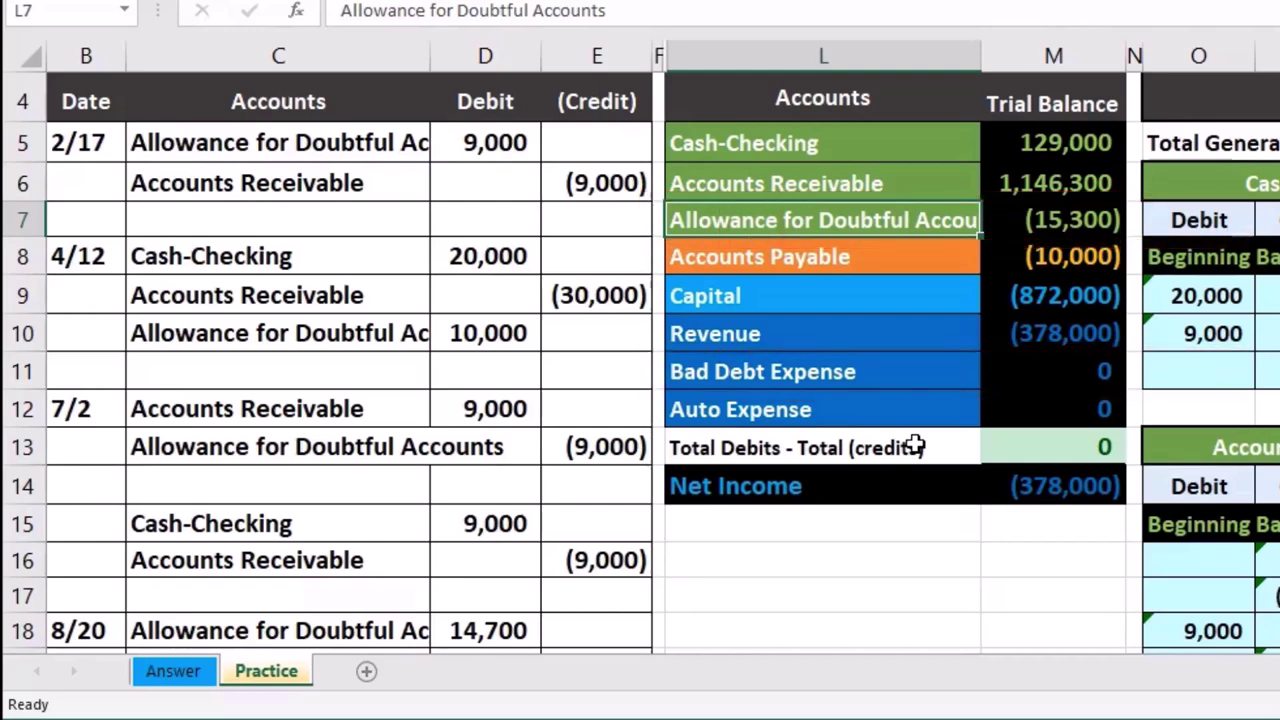
pyautogui.moveTo(940, 336); pyautogui.dragTo(940, 360)
pyautogui.moveTo(920, 194); pyautogui.dragTo(920, 200)
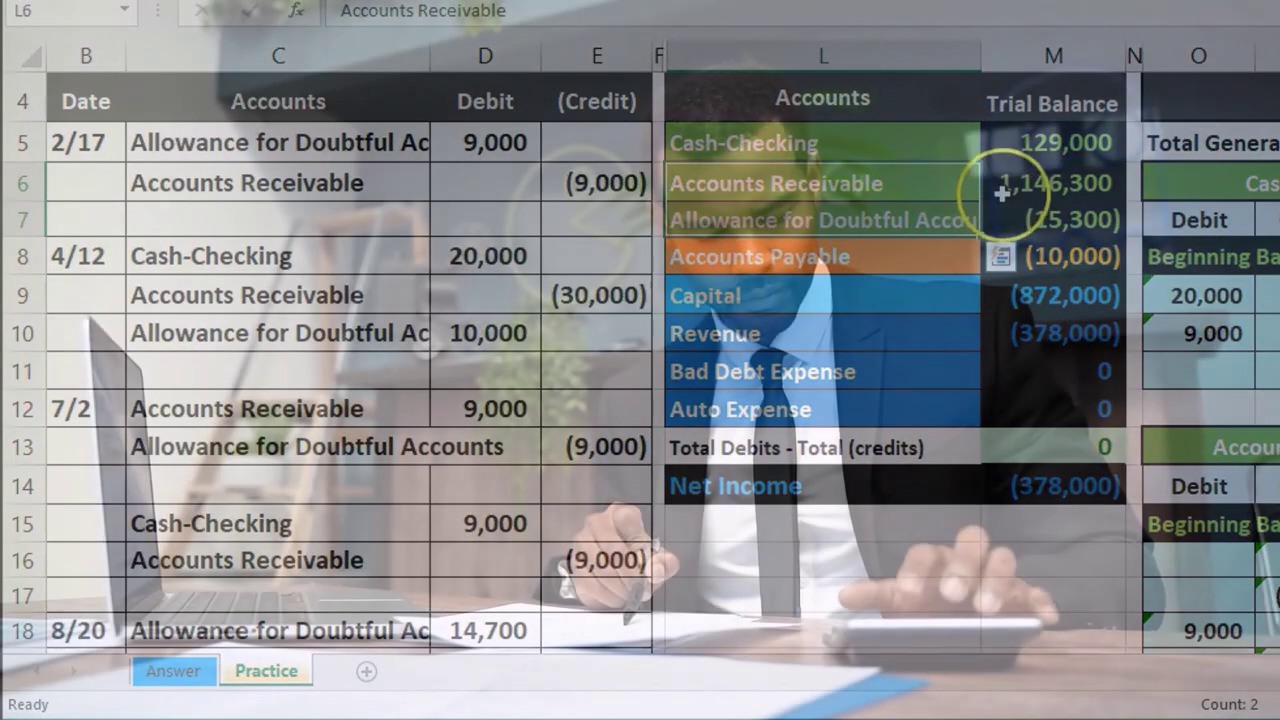
pyautogui.click(1001, 193)
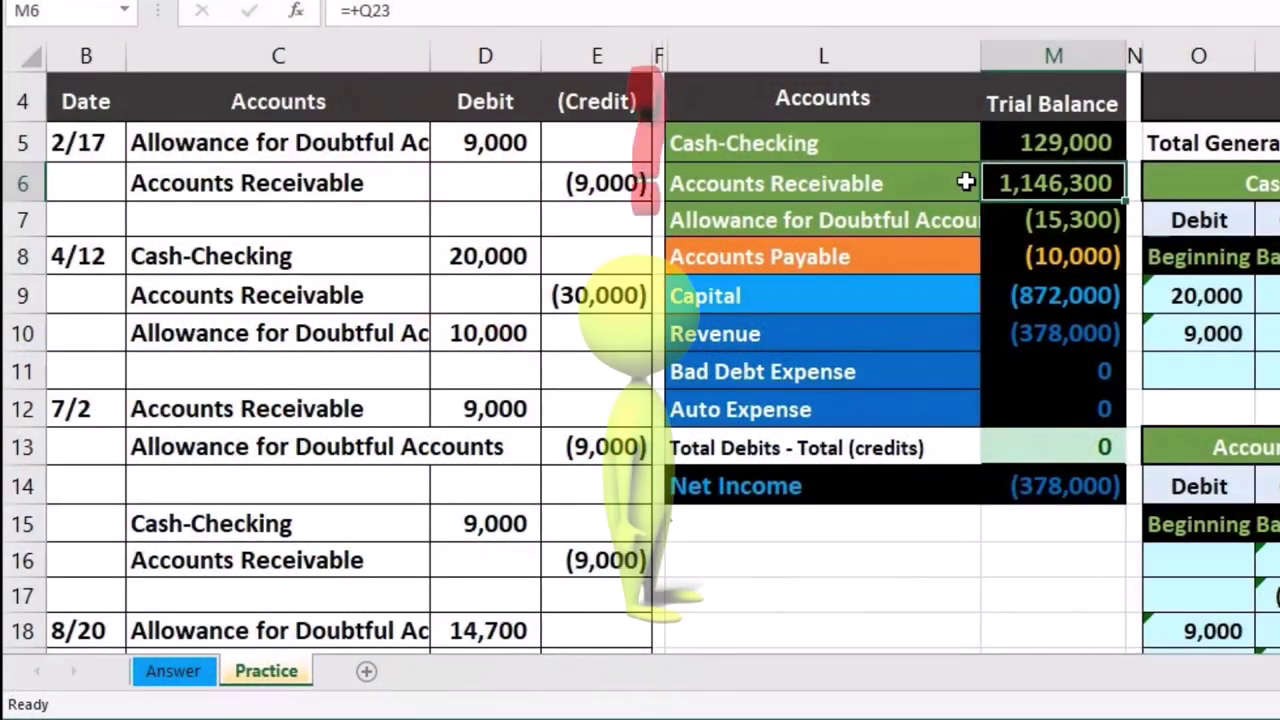
# Step: Review the Accounts Receivable general ledger account and the customer balances in the Accounts Receivable subsidiary ledger
pyautogui.click(1262, 295)
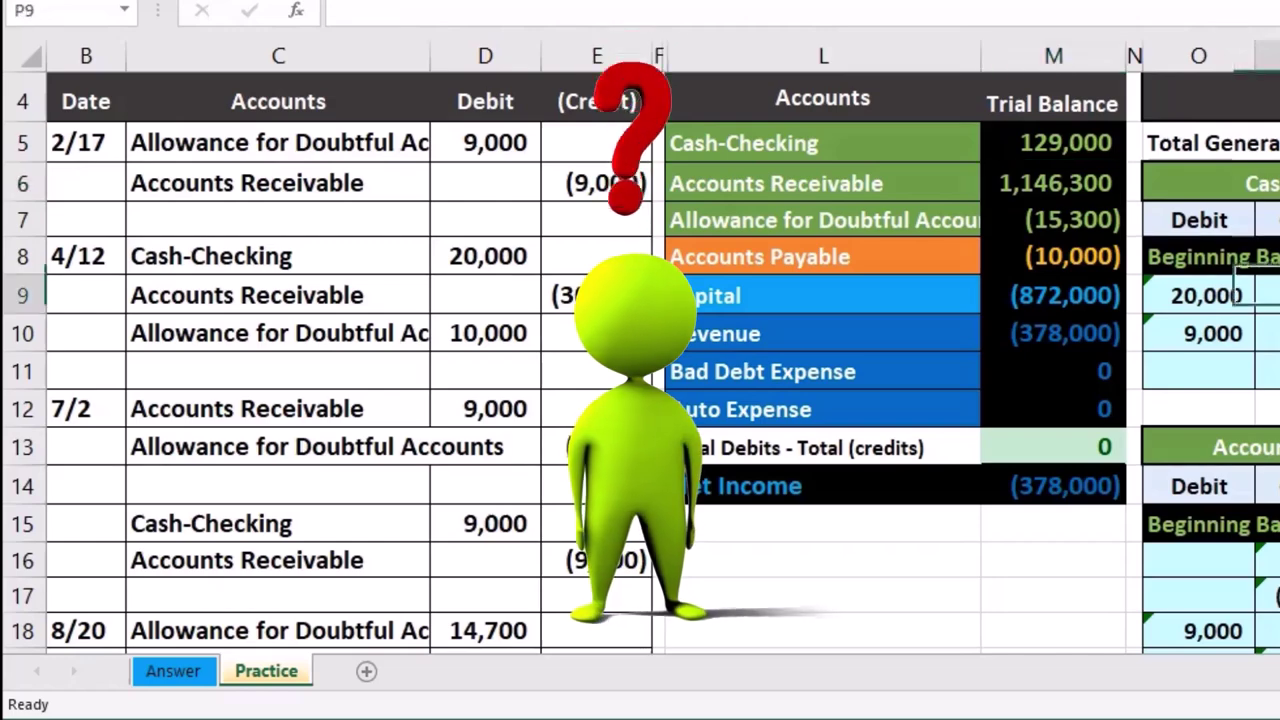
pyautogui.hscroll(3, 660, 350)
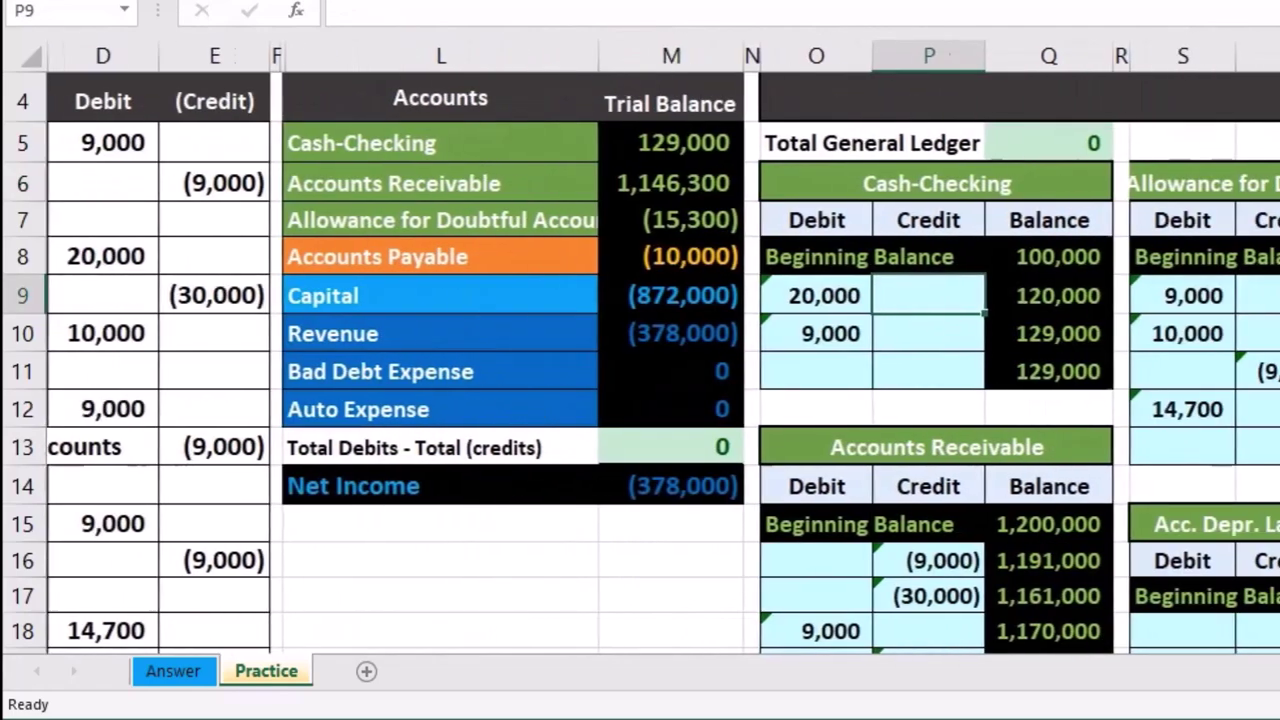
pyautogui.scroll(-3, 1145, 569)
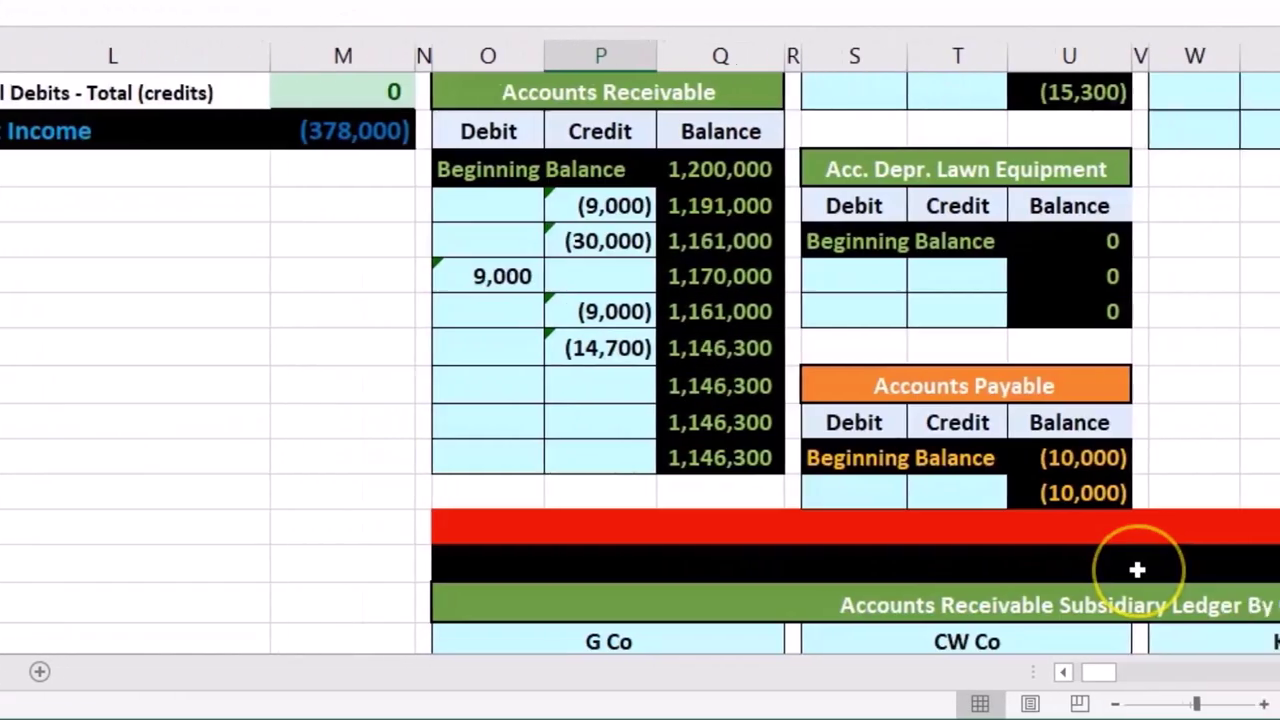
pyautogui.scroll(-3, 1145, 569)
pyautogui.scroll(-1, 887, 453)
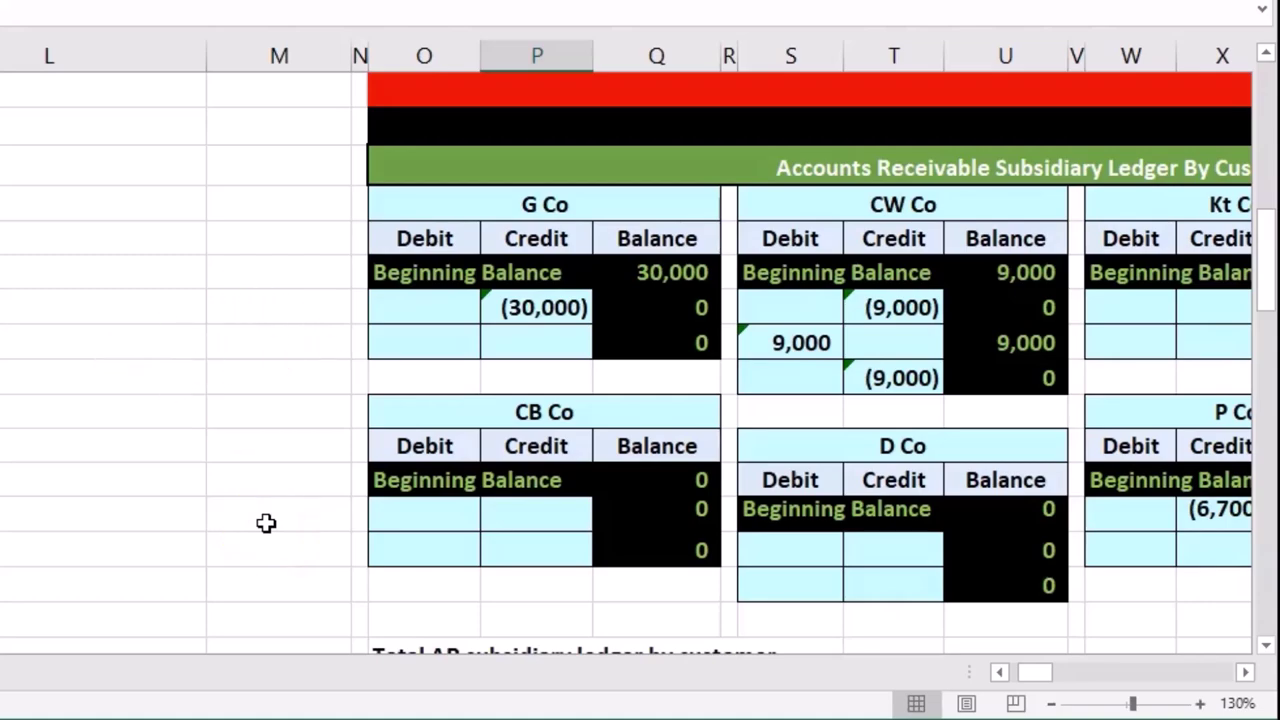
pyautogui.scroll(8, 265, 523)
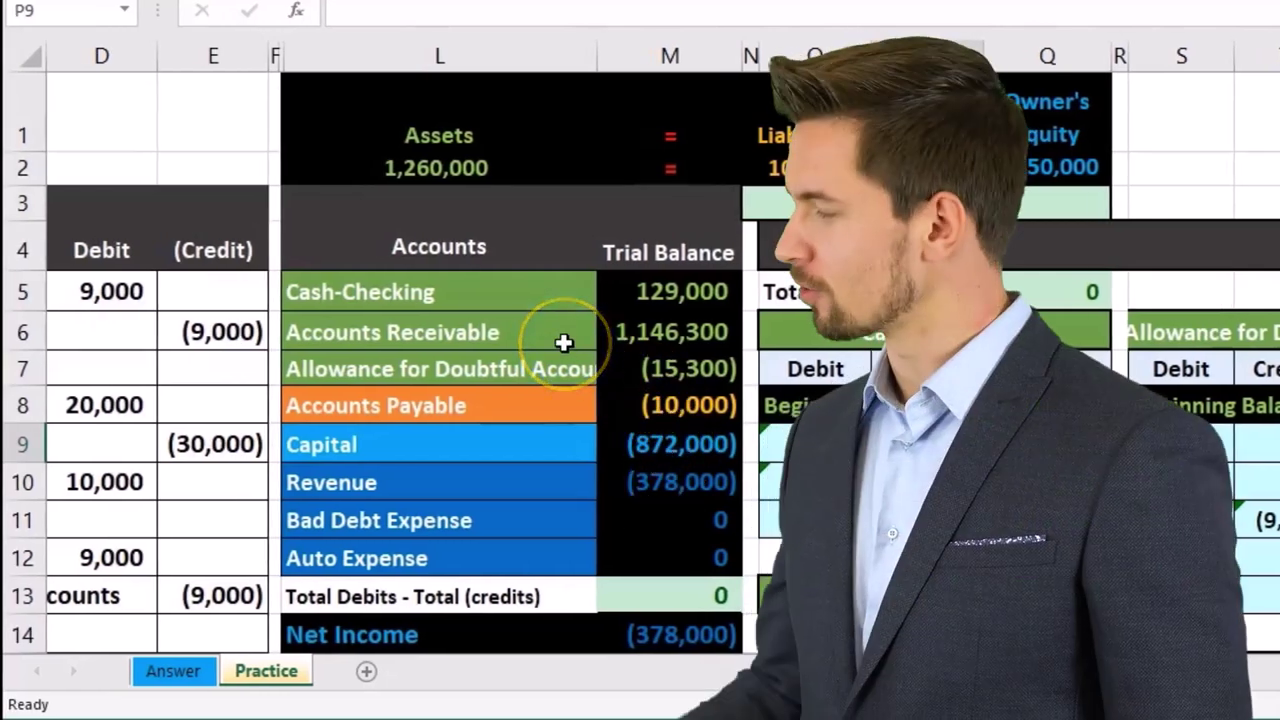
# Step: Compare Accounts Receivable and its allowance with the Revenue and Bad Debt Expense balances used by the percentage-of-sales method
pyautogui.moveTo(557, 323); pyautogui.dragTo(604, 323)
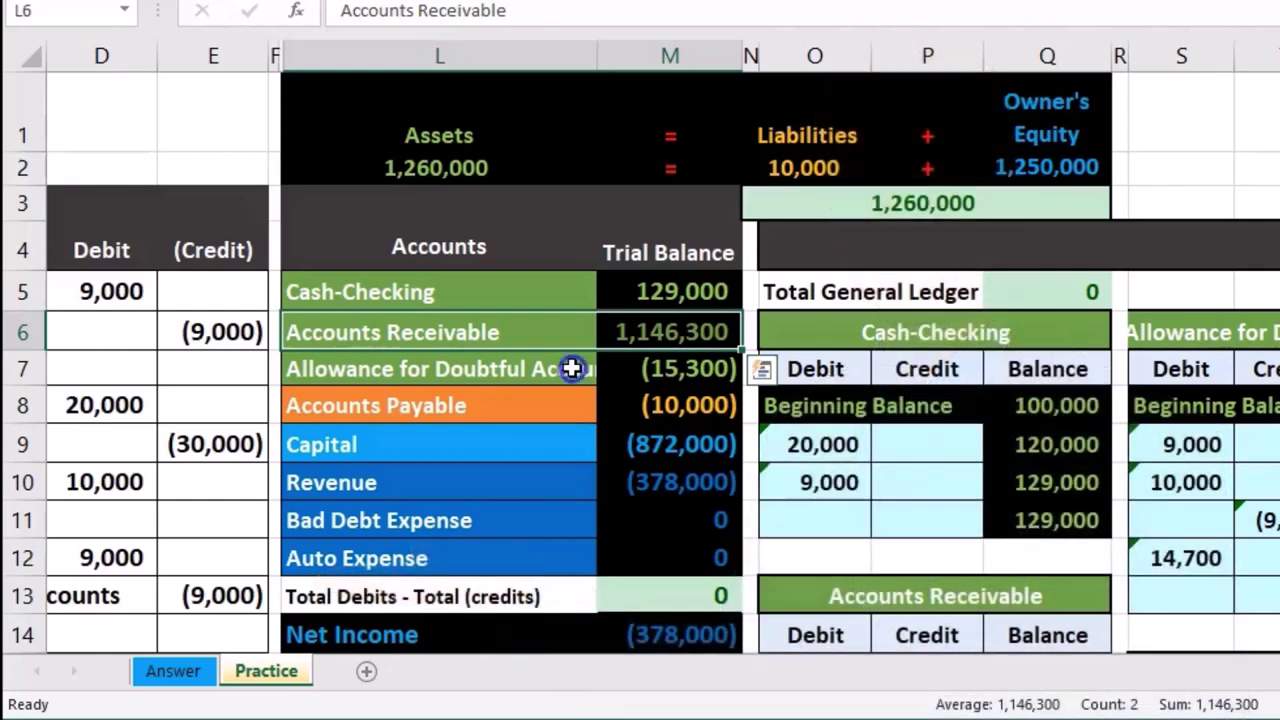
pyautogui.moveTo(571, 368); pyautogui.dragTo(604, 369)
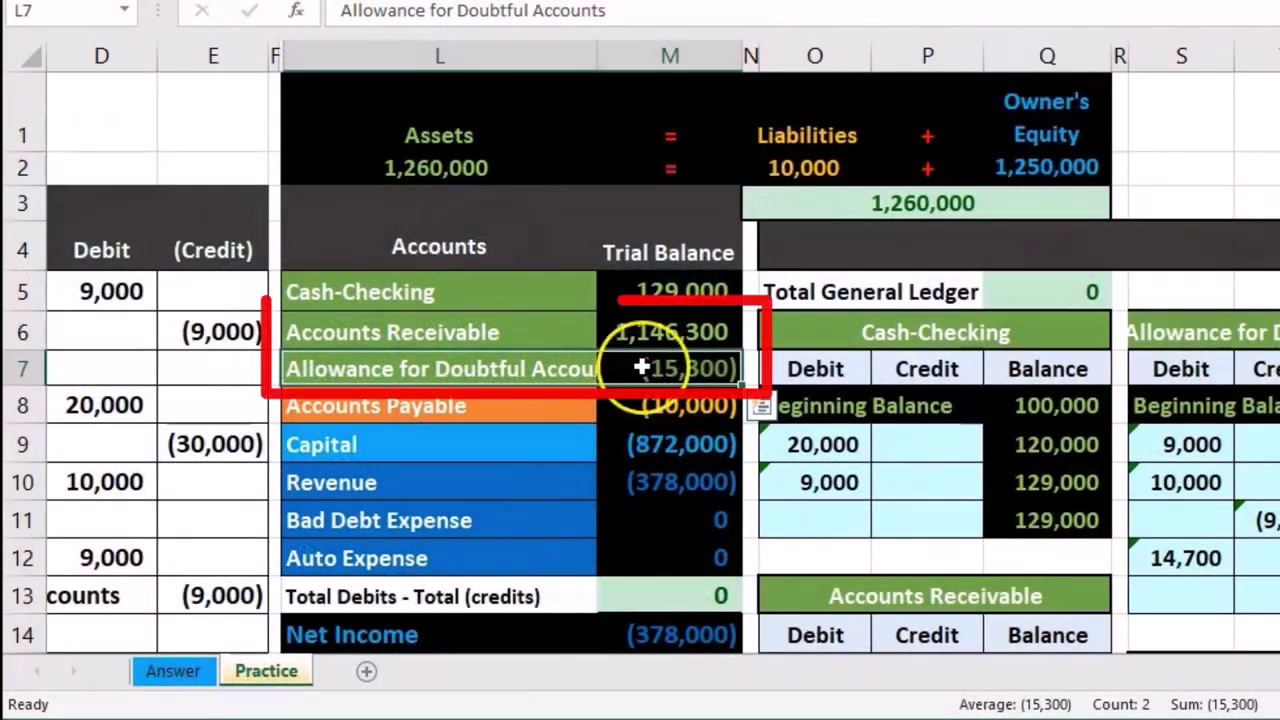
pyautogui.click(646, 338)
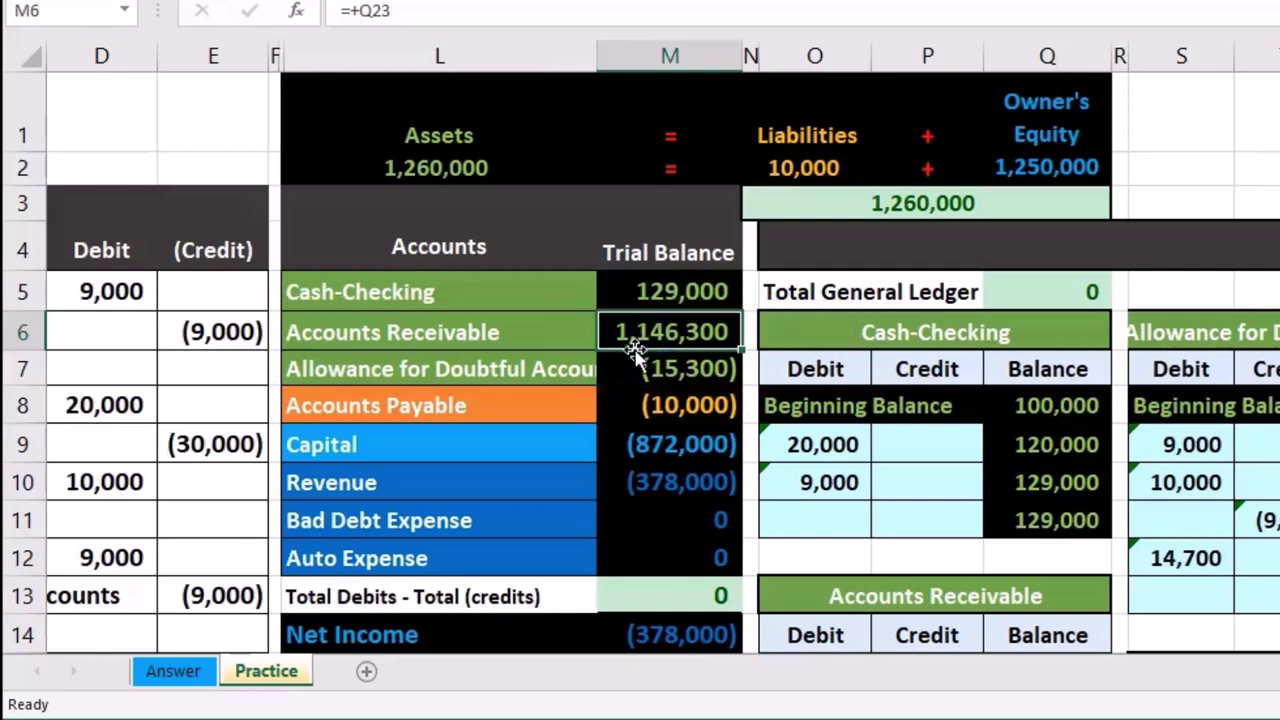
pyautogui.click(614, 481)
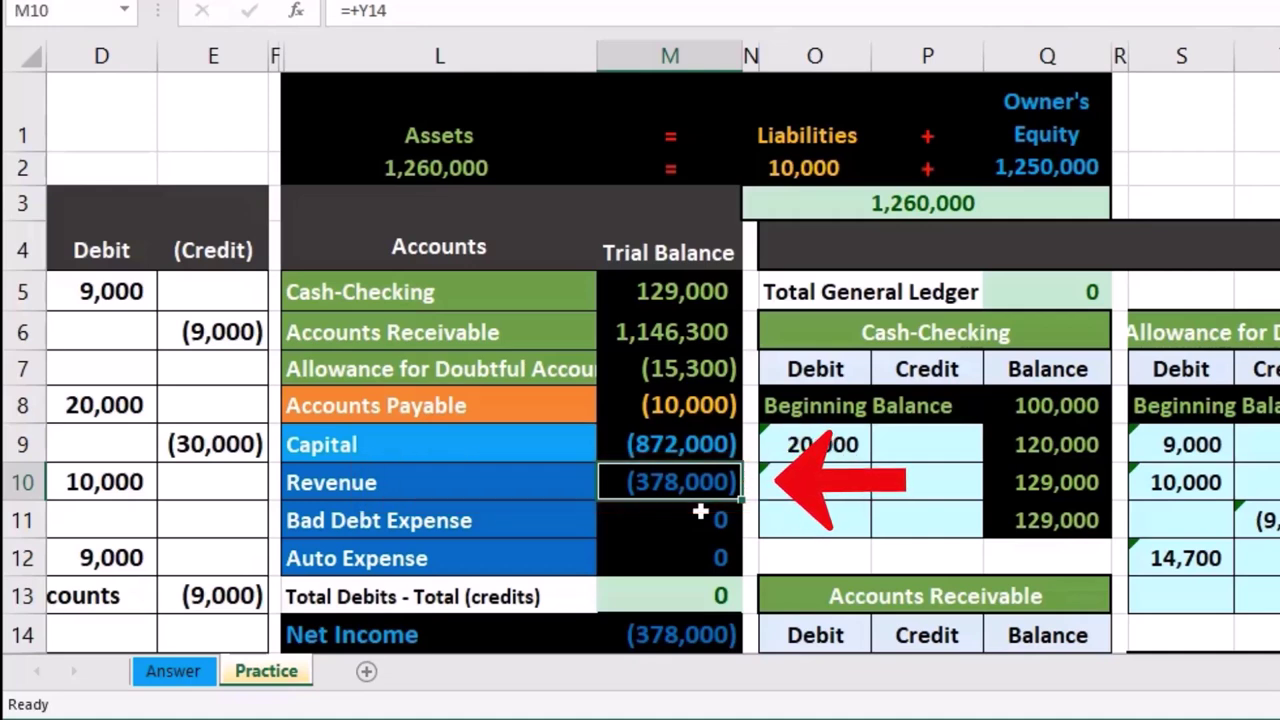
pyautogui.click(692, 523)
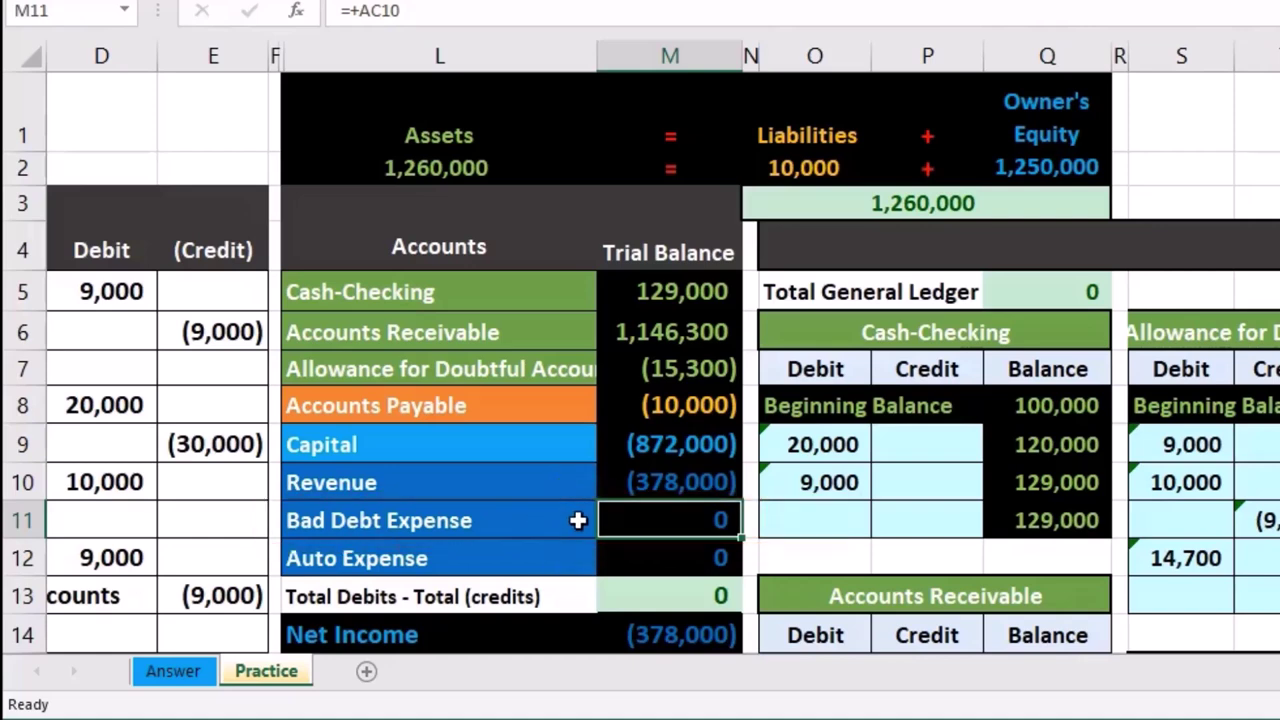
pyautogui.click(615, 494)
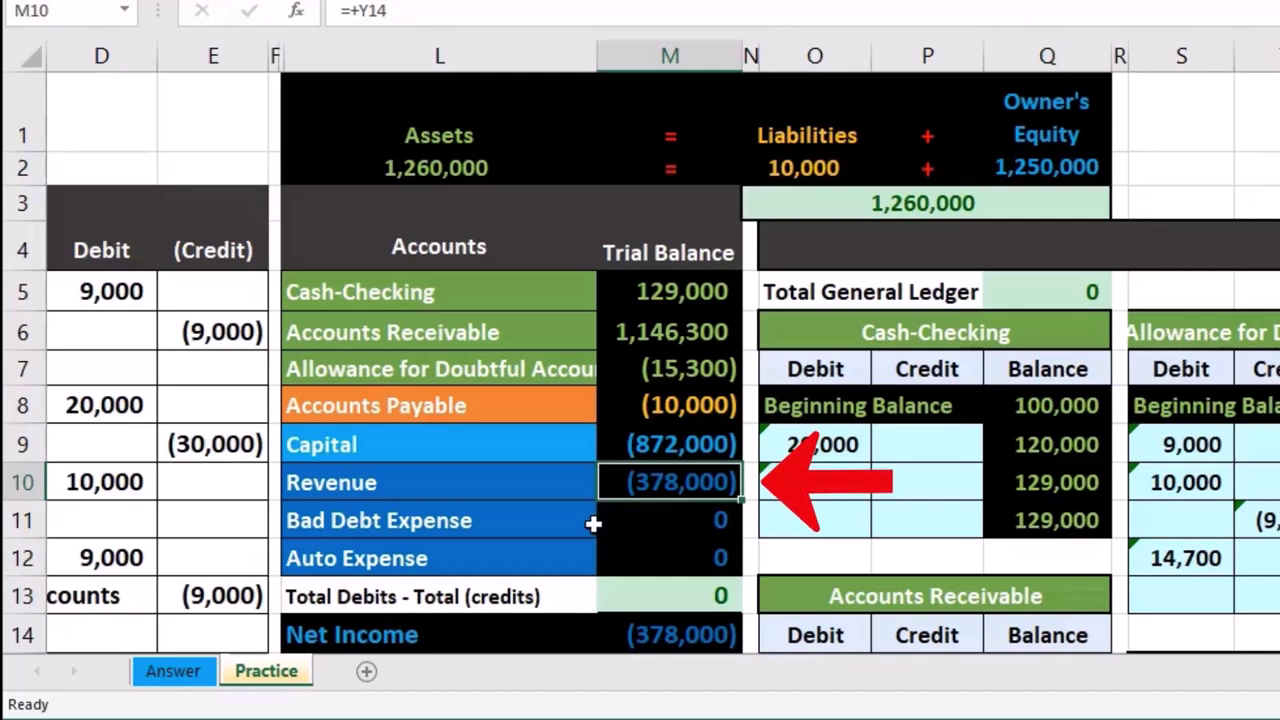
pyautogui.click(607, 520)
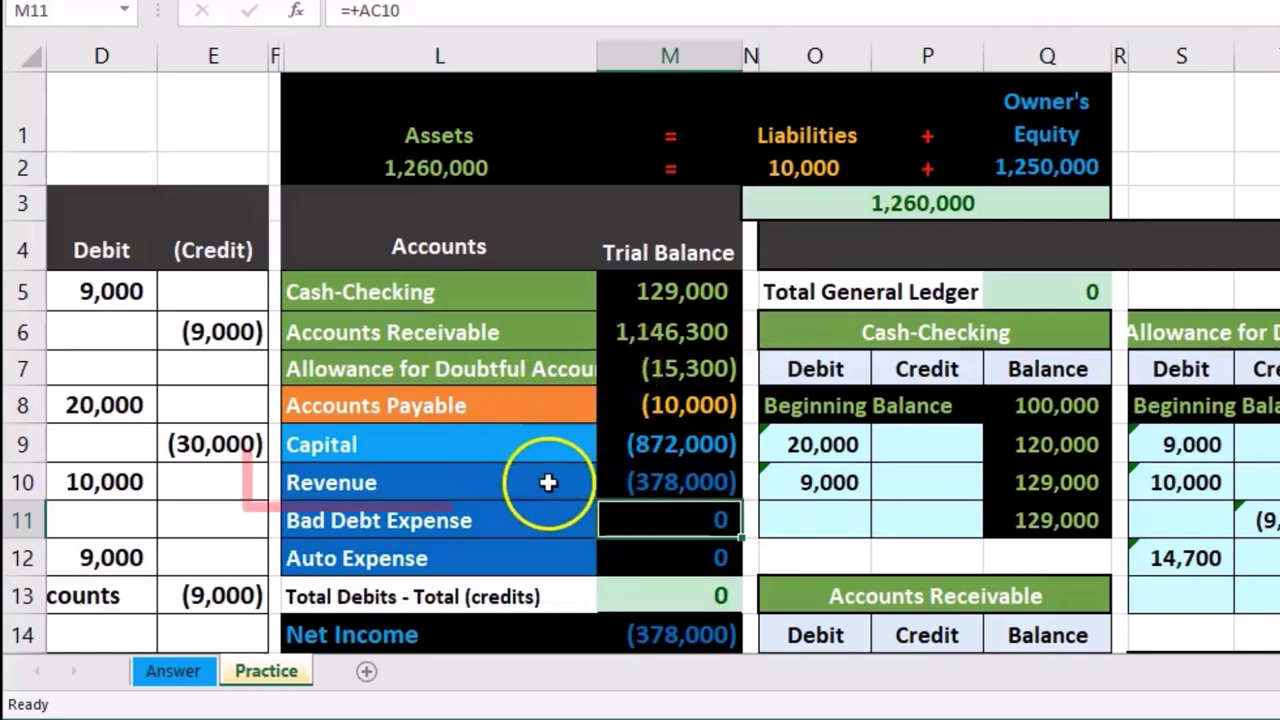
pyautogui.press('Up')
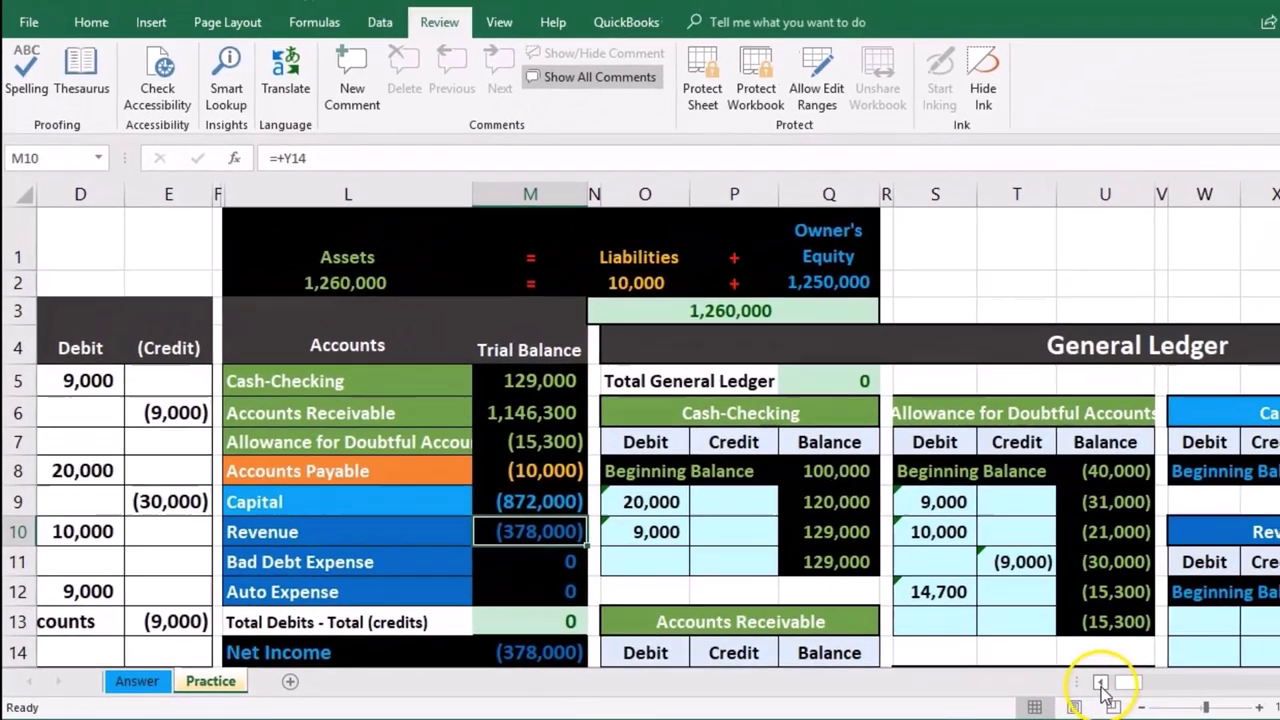
pyautogui.hscroll(-5, 1066, 686)
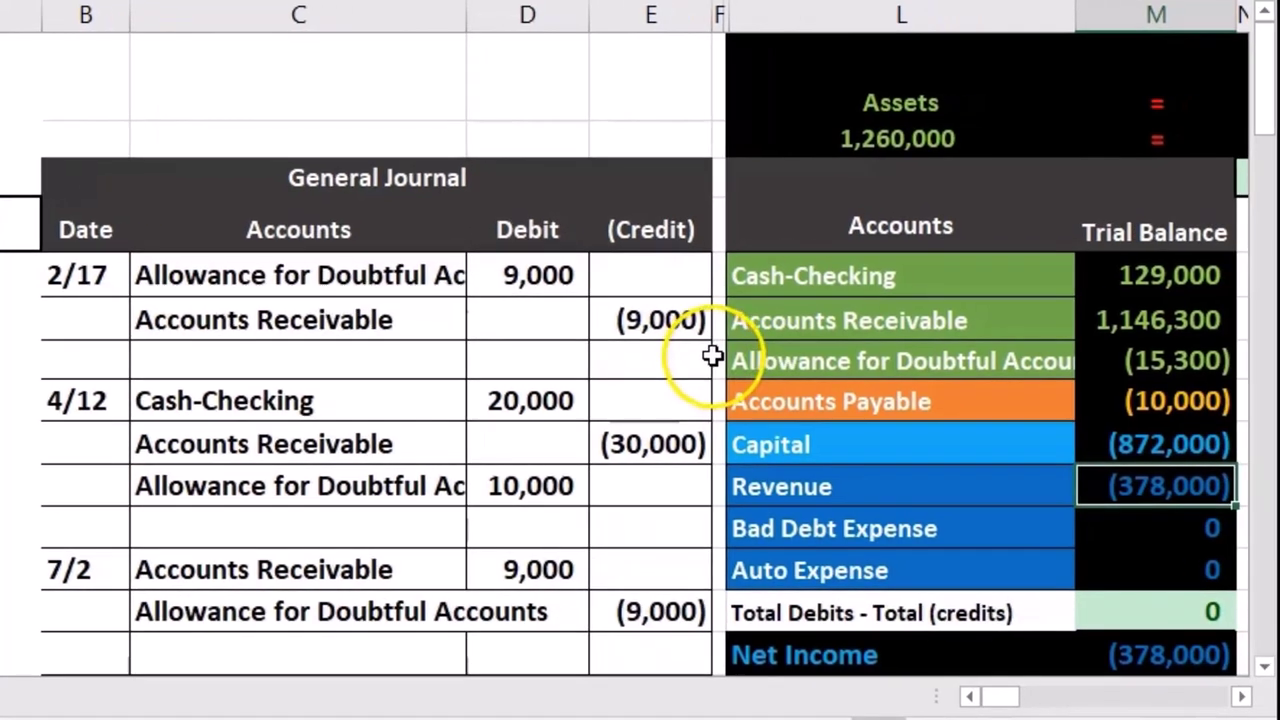
pyautogui.click(779, 310)
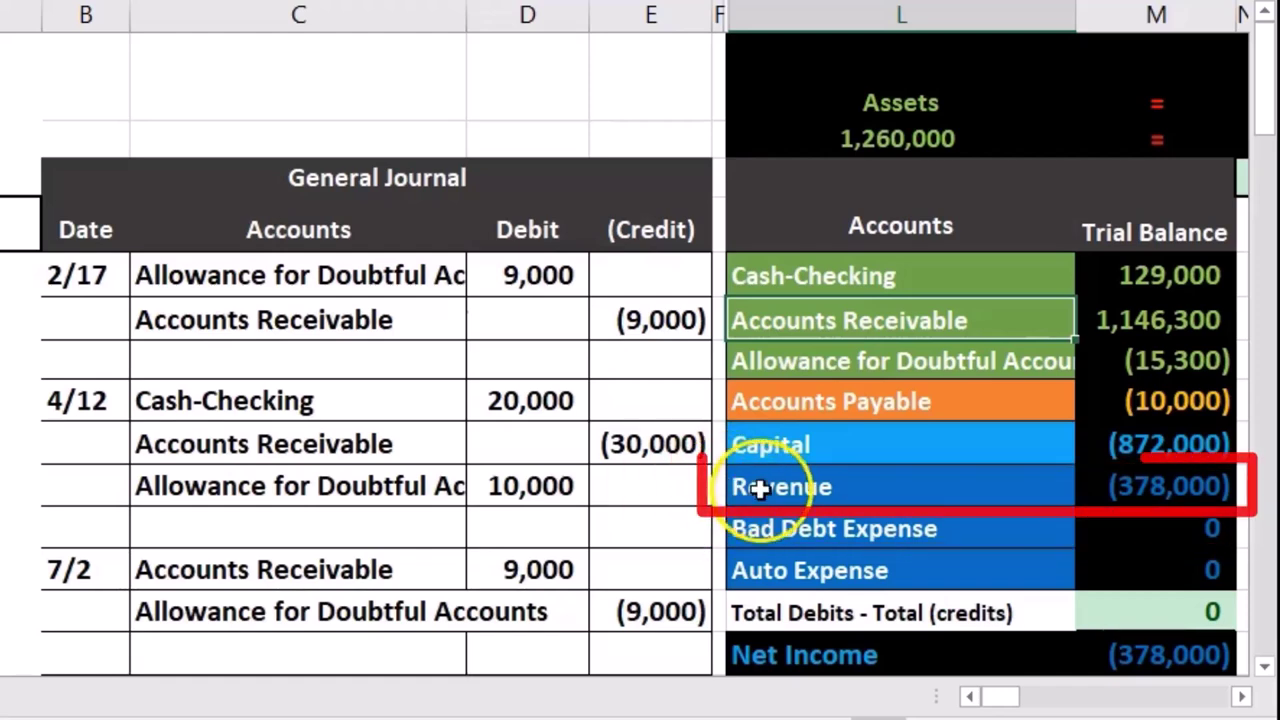
pyautogui.click(743, 486)
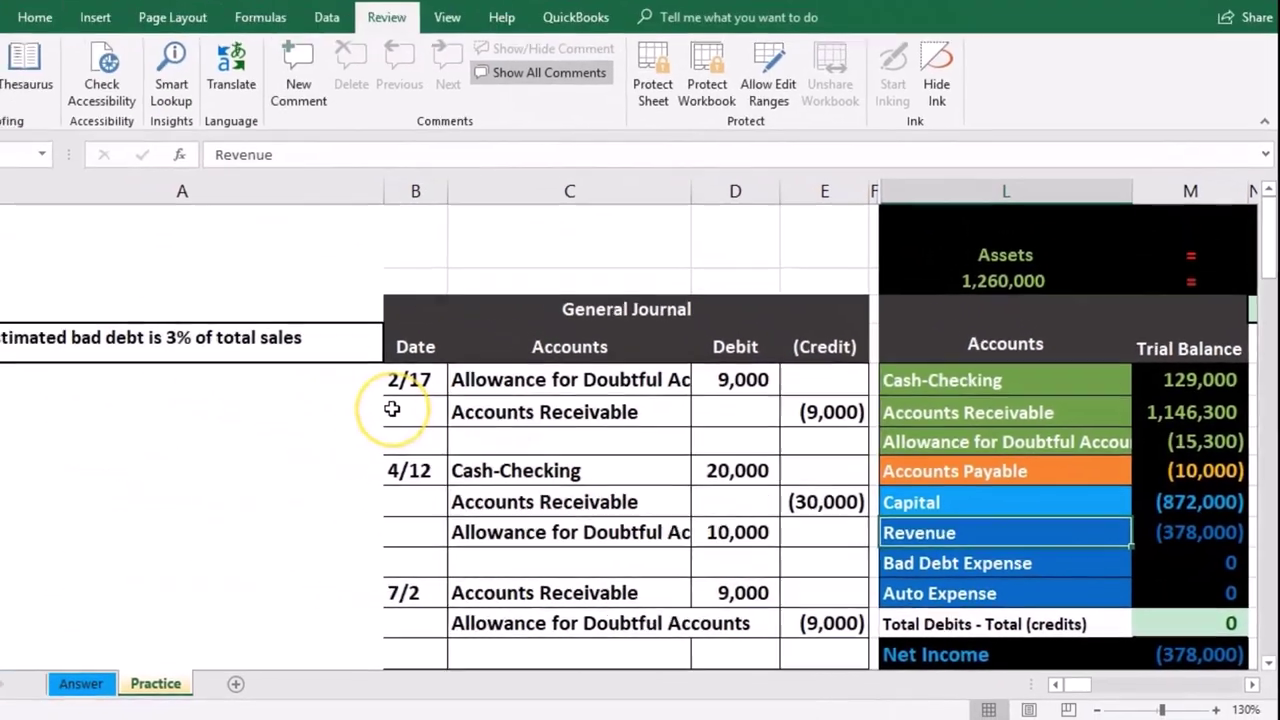
# Step: Calculate the 12/31 adjusting entry's debit amount in cell D21 with the formula =378000*.03
pyautogui.scroll(-4, 392, 409)
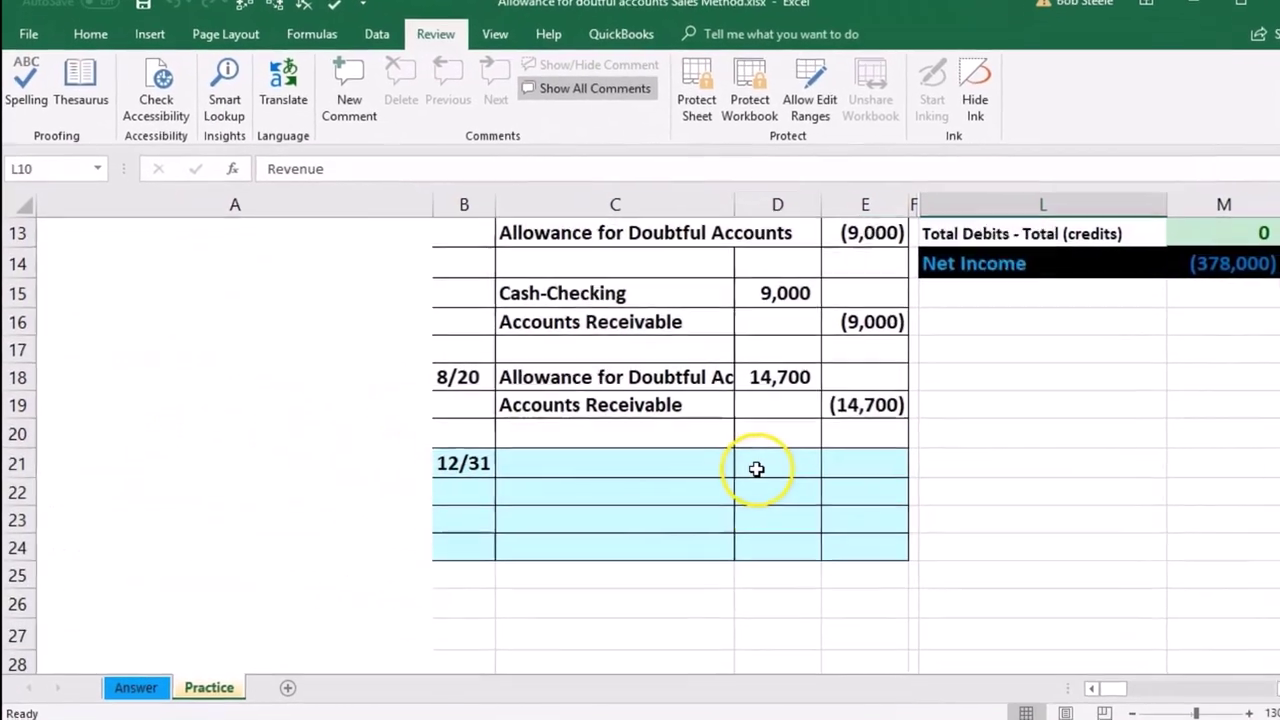
pyautogui.click(756, 469)
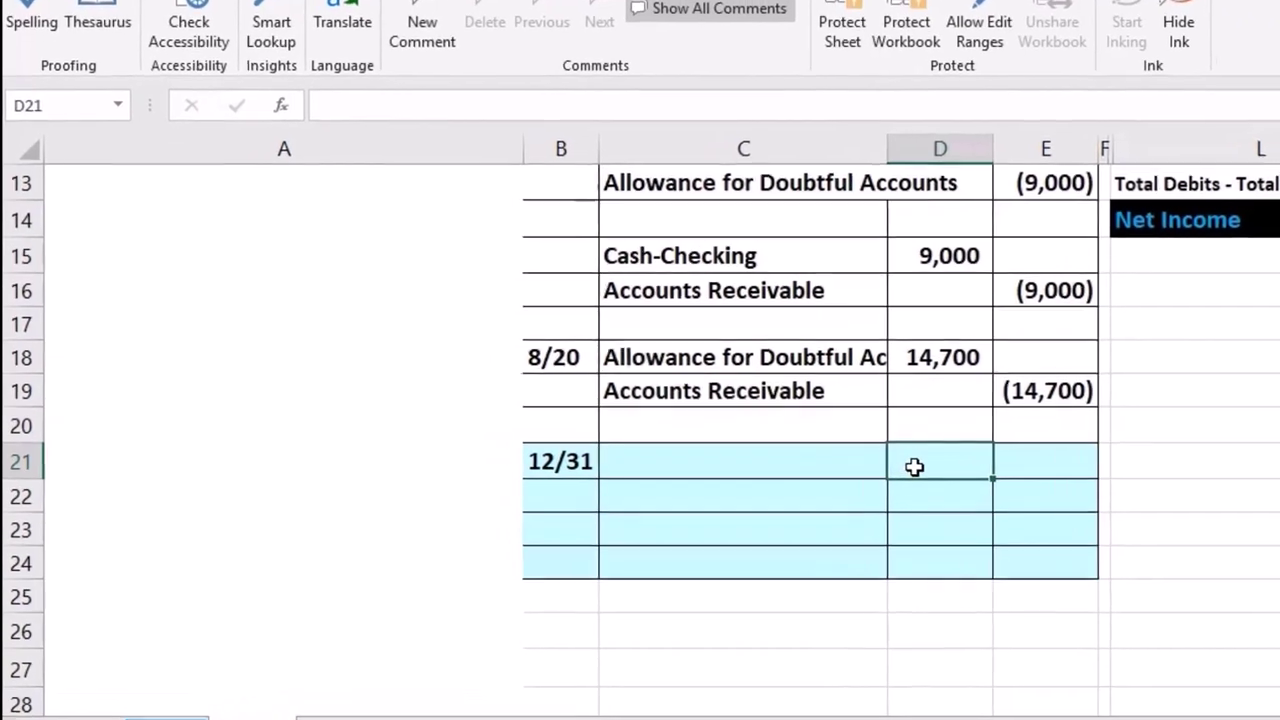
pyautogui.scroll(2, 953, 467)
pyautogui.scroll(-1, 953, 467)
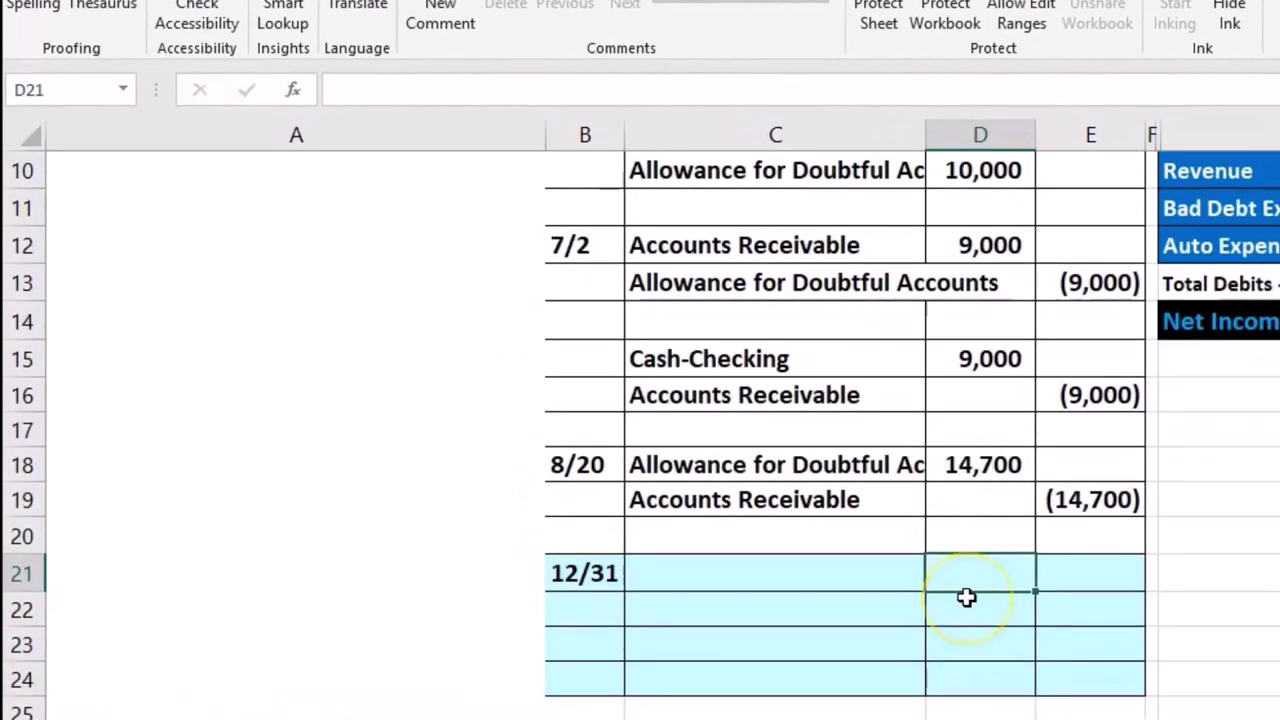
pyautogui.write('=378000*.03')
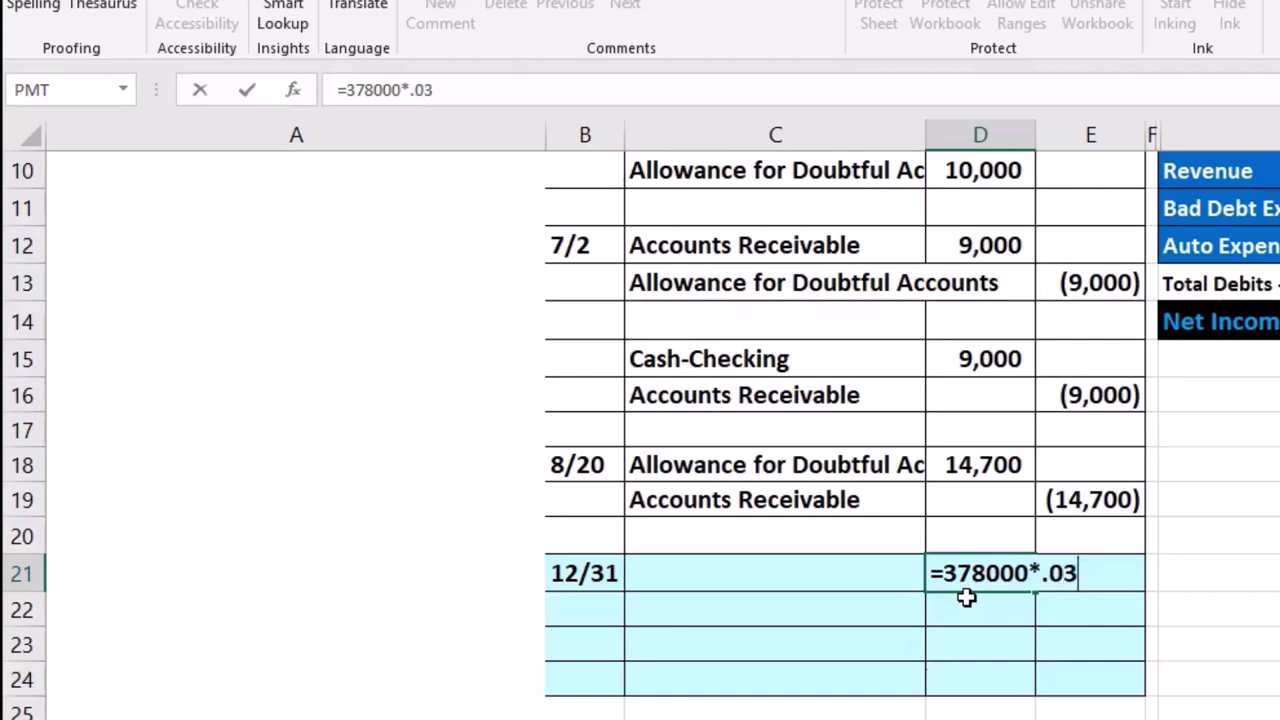
pyautogui.press('Return')
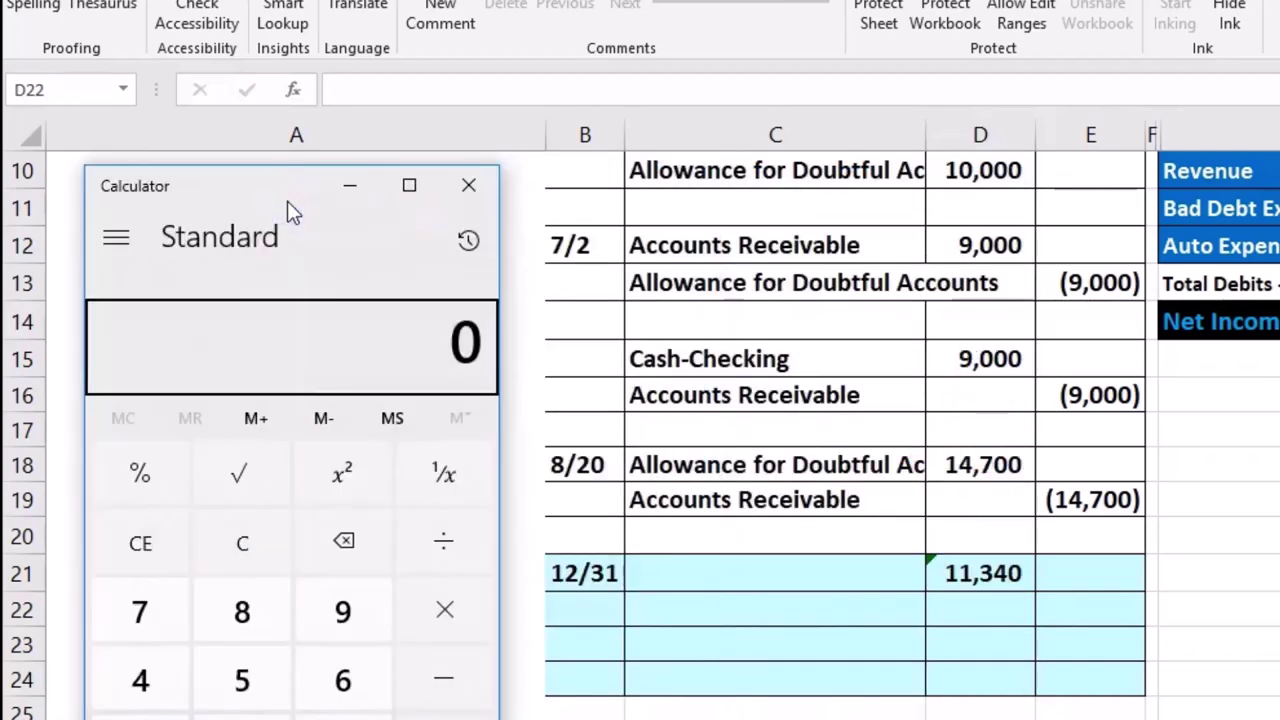
# Step: Check the bad debt estimate in Calculator by multiplying 378000 by .03, then close Calculator
pyautogui.write('378000*')
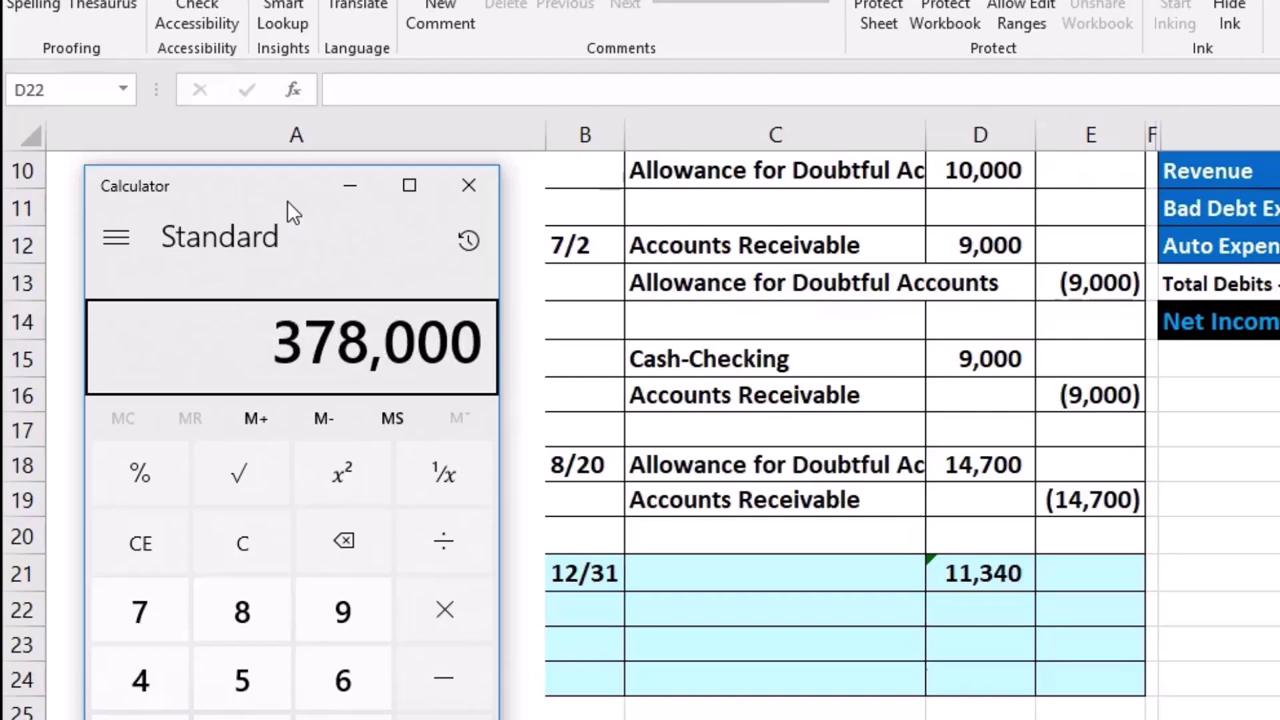
pyautogui.write('.03')
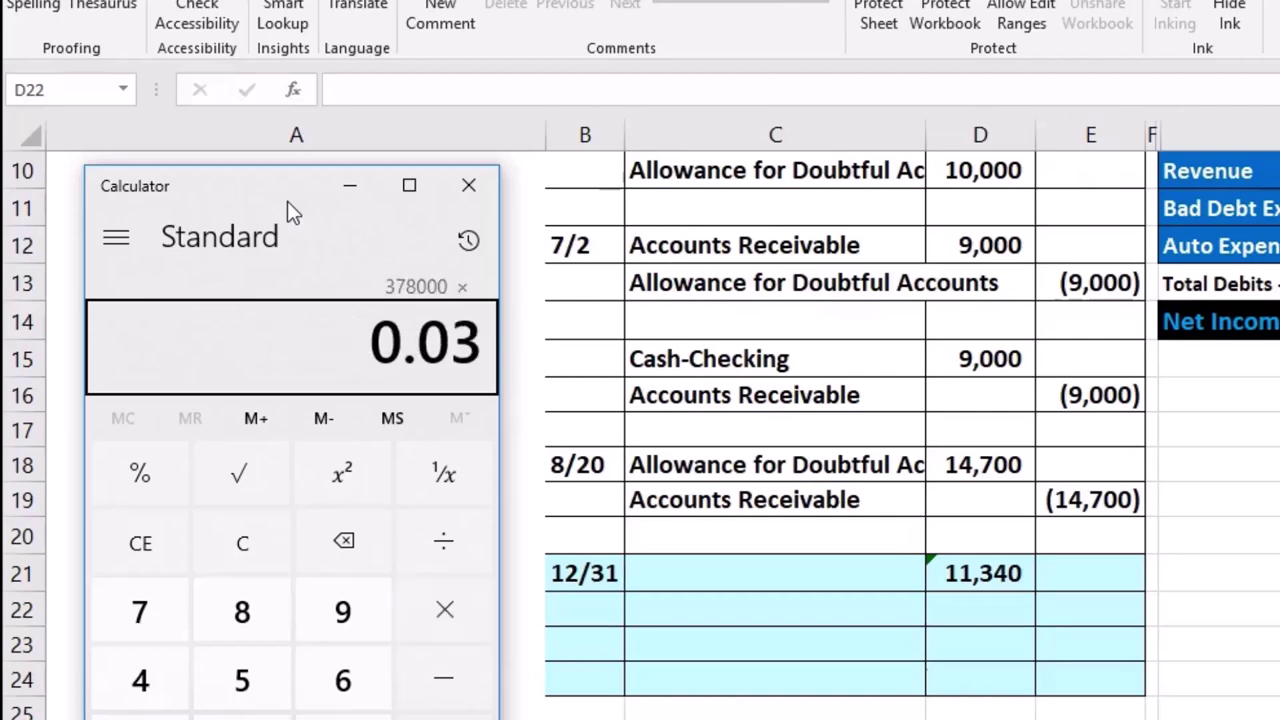
pyautogui.press('Return')
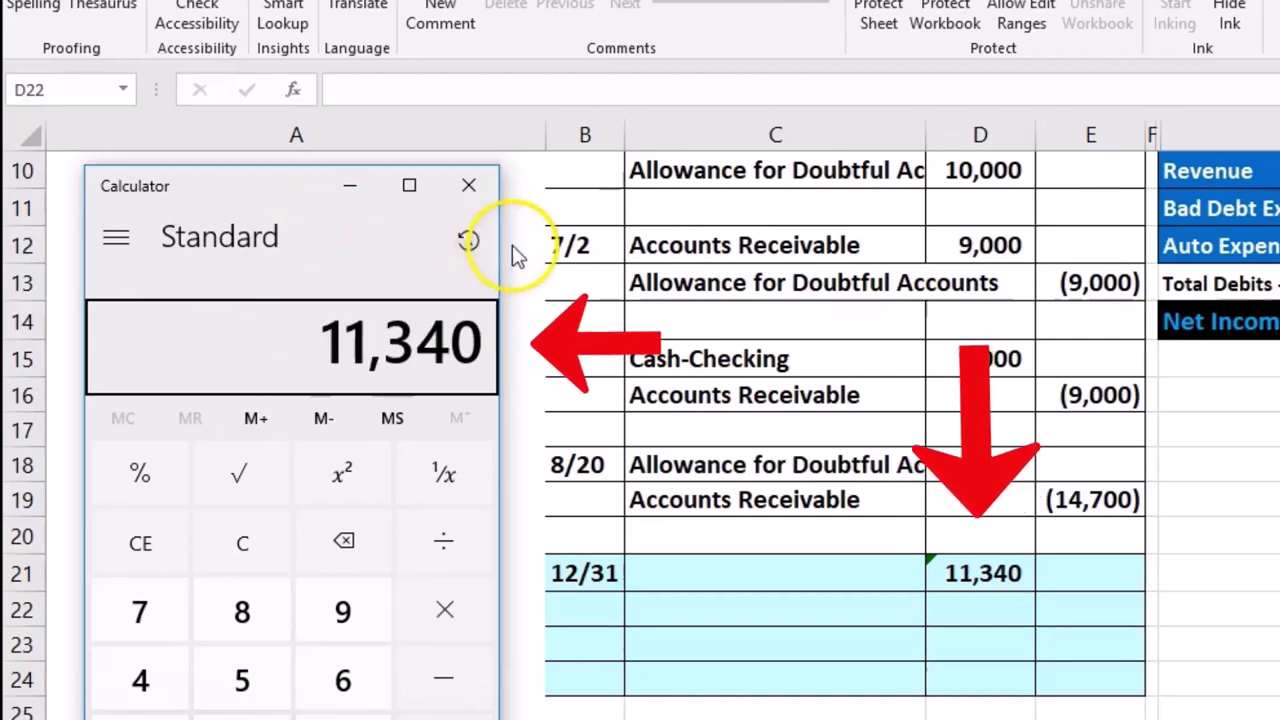
pyautogui.click(474, 192)
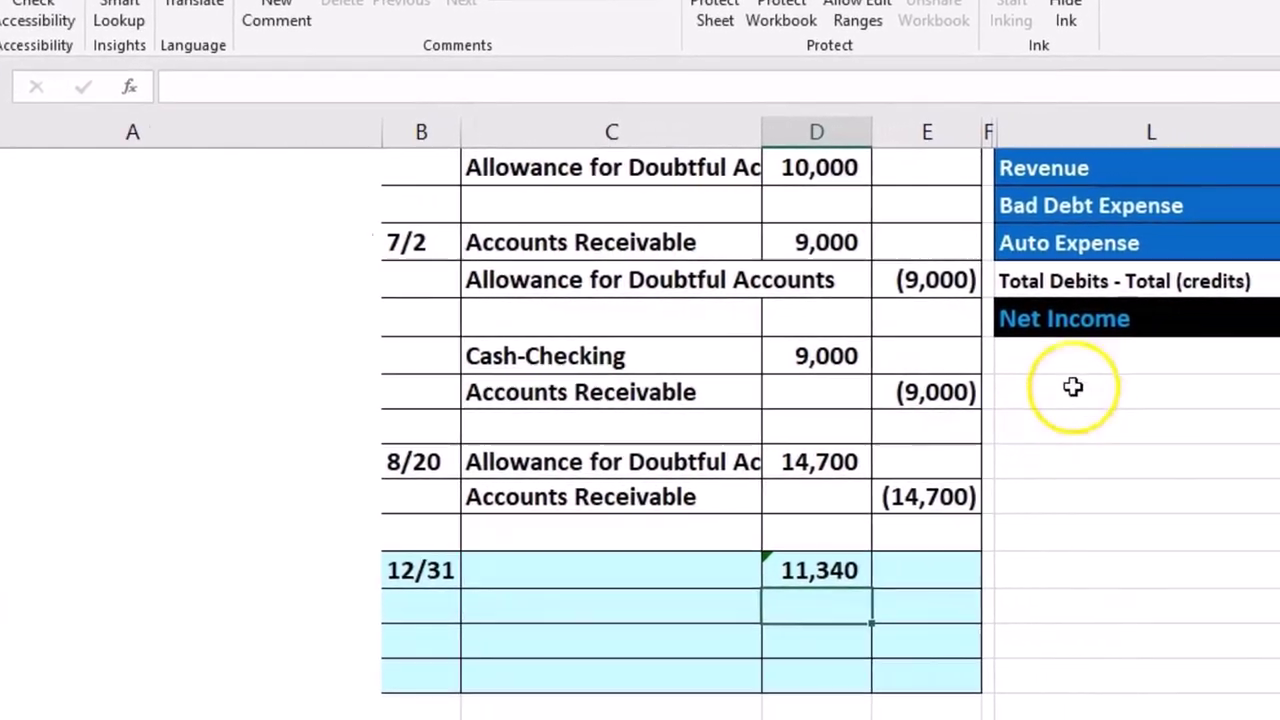
# Step: Copy the Bad Debt Expense account name from the trial balance into cell C21 of the 12/31 journal entry as values only
pyautogui.click(1145, 192)
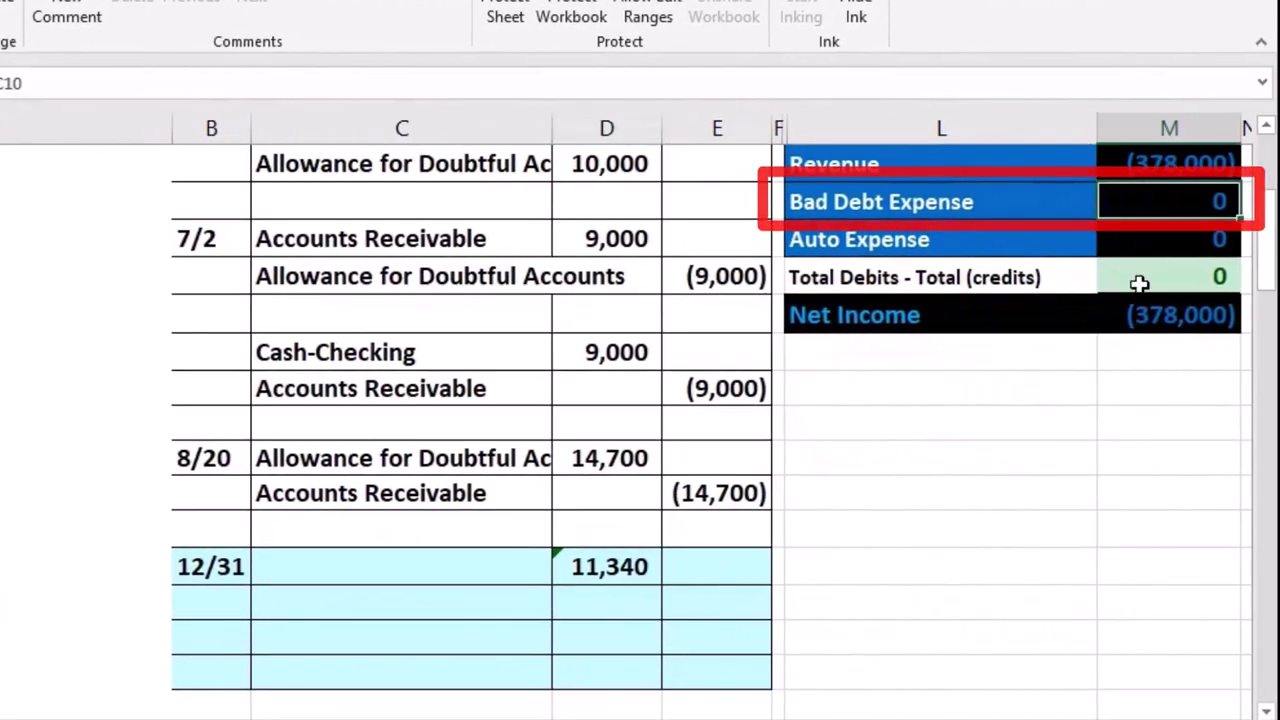
pyautogui.click(975, 200)
pyautogui.rightClick(975, 200)
pyautogui.click(1017, 245)
pyautogui.click(430, 573)
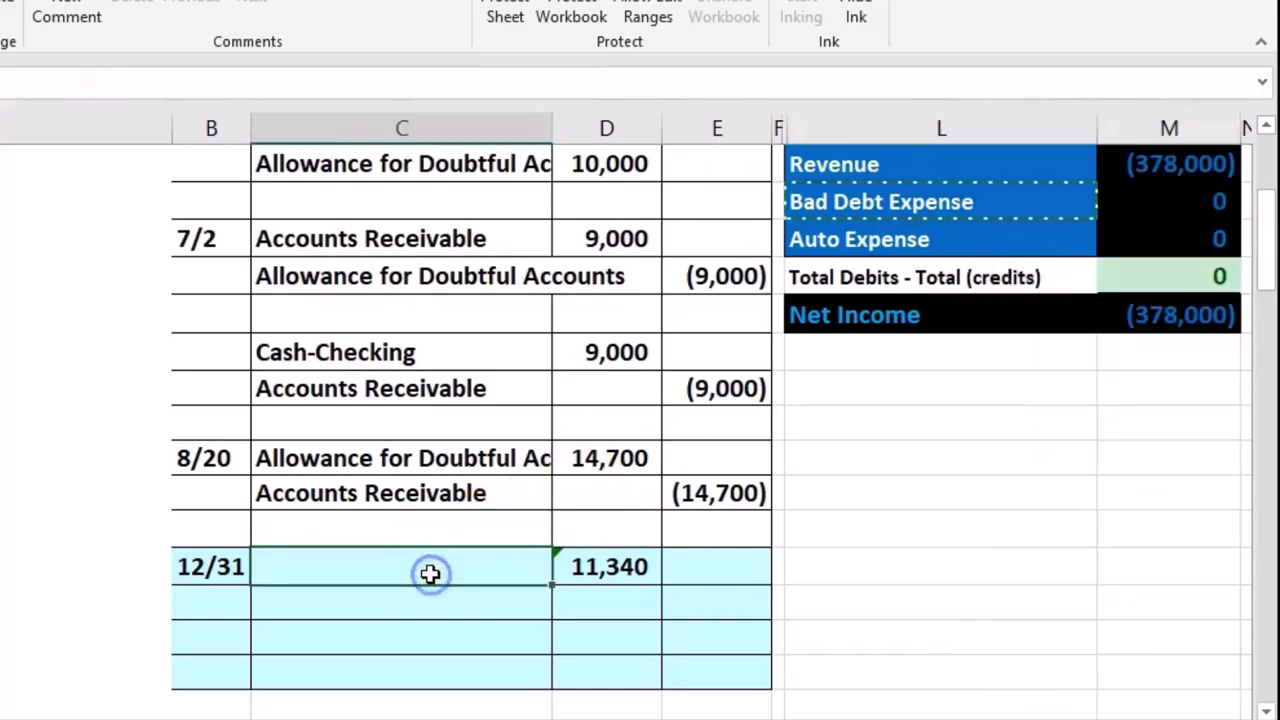
pyautogui.rightClick(430, 573)
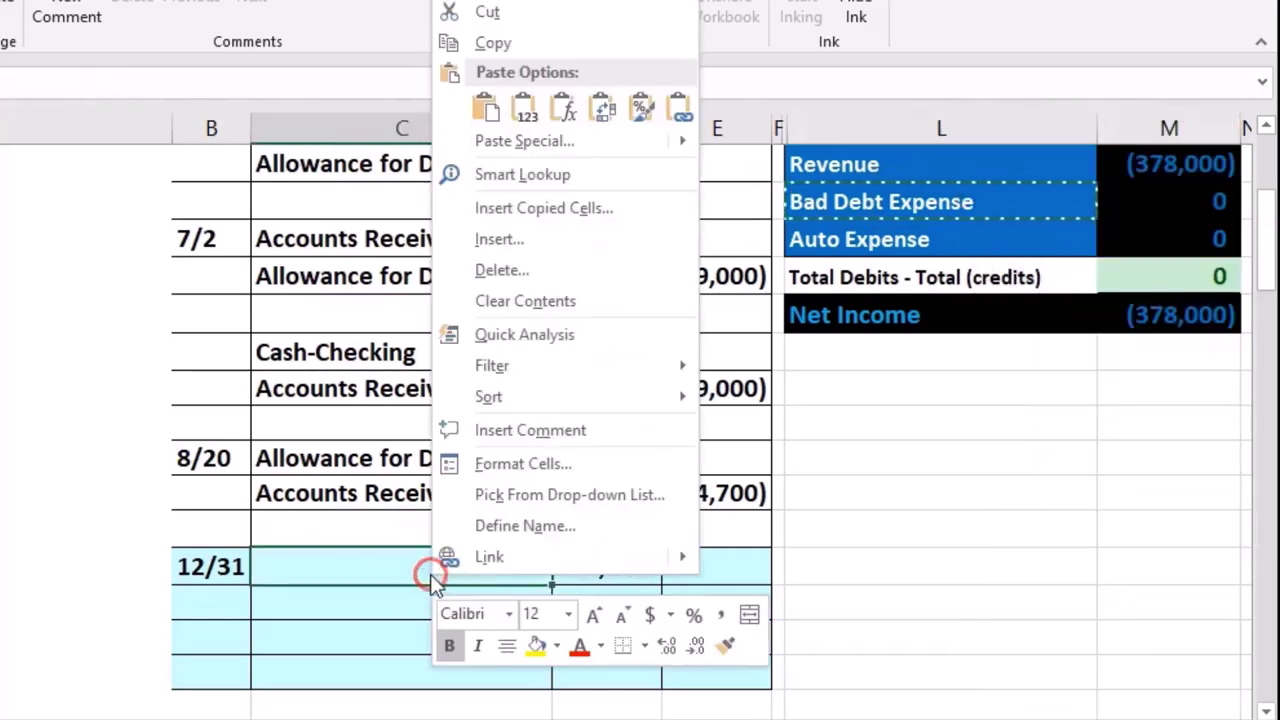
pyautogui.click(505, 108)
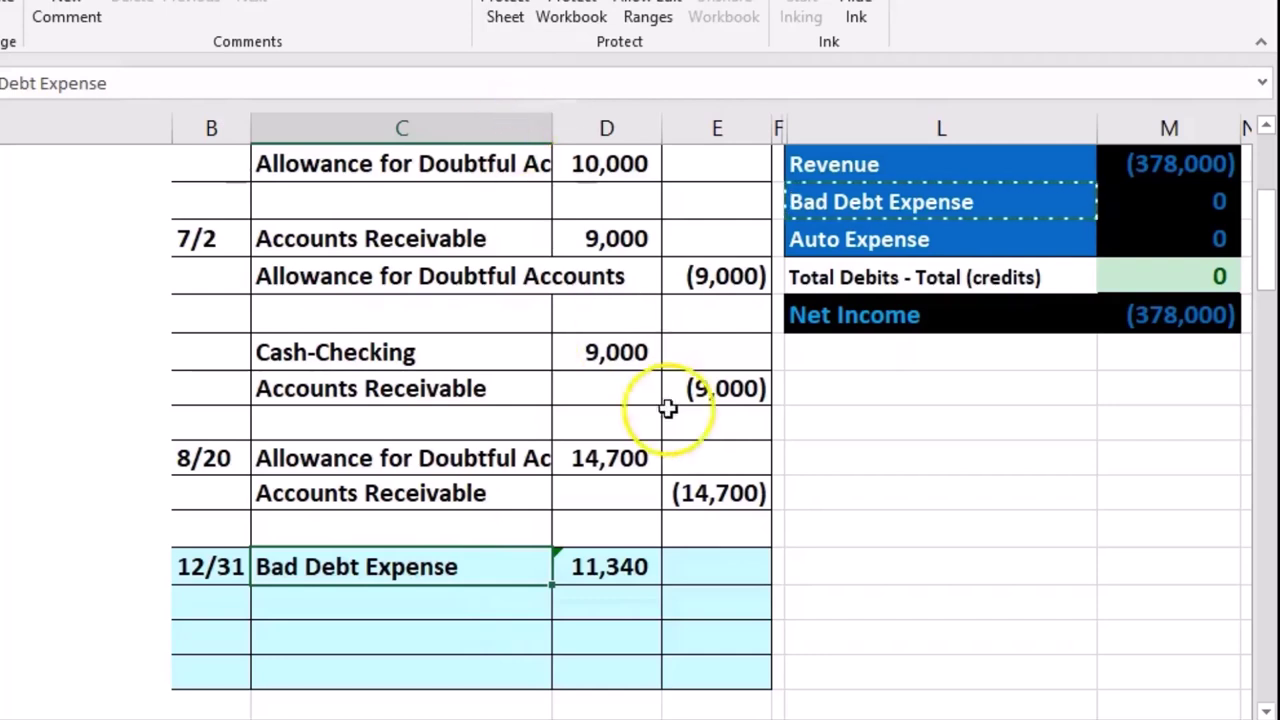
# Step: Enter the 12/31 entry's credit amount in cell E22 with the formula -D21
pyautogui.click(746, 596)
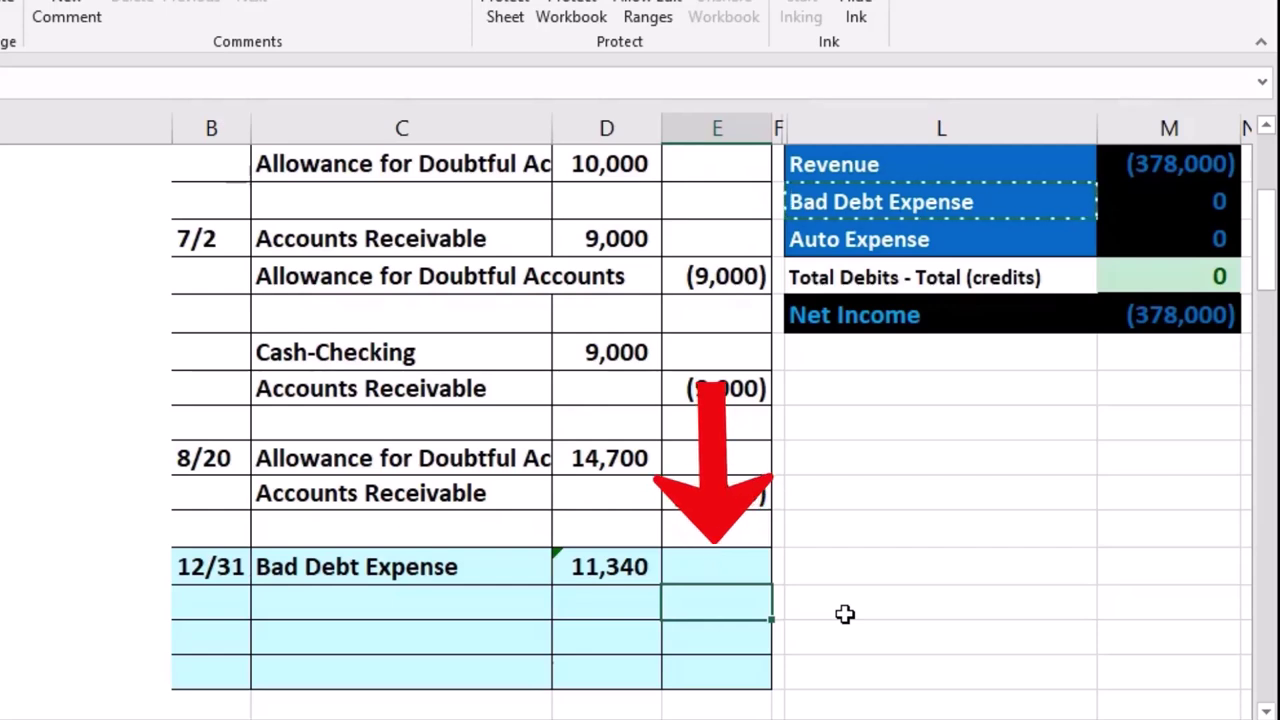
pyautogui.write('-')
pyautogui.click(576, 564)
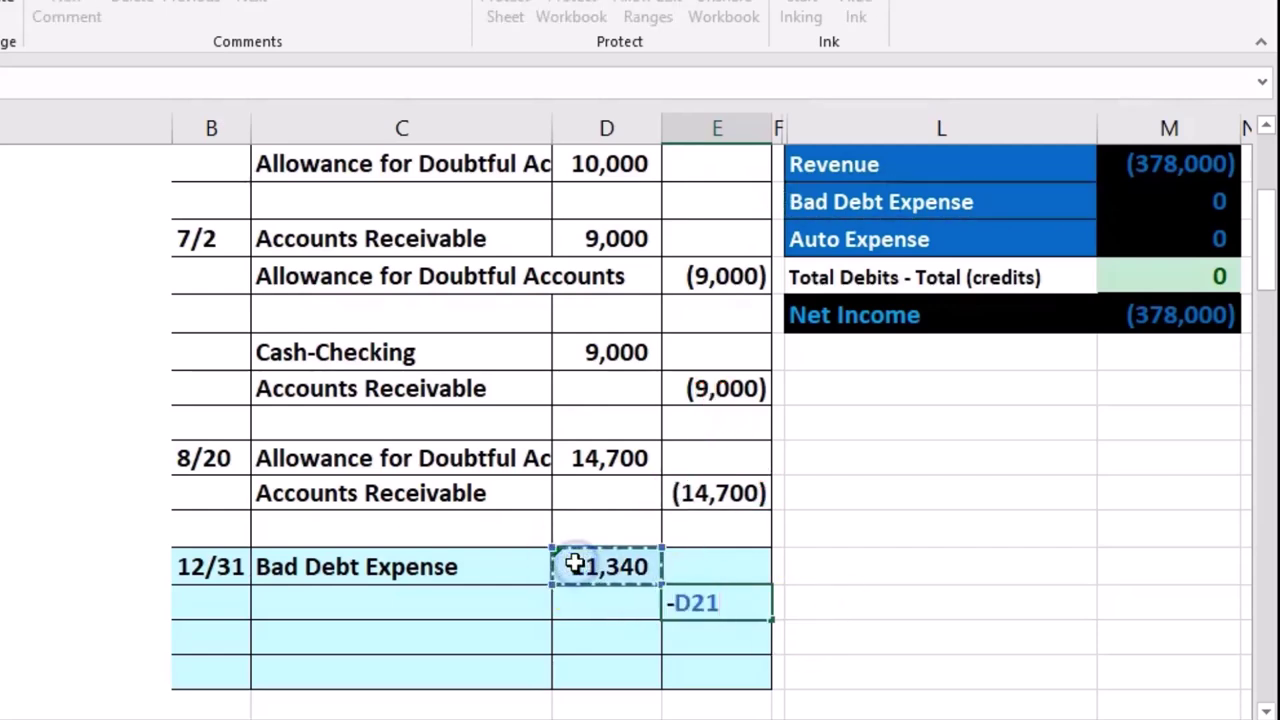
pyautogui.press('Return')
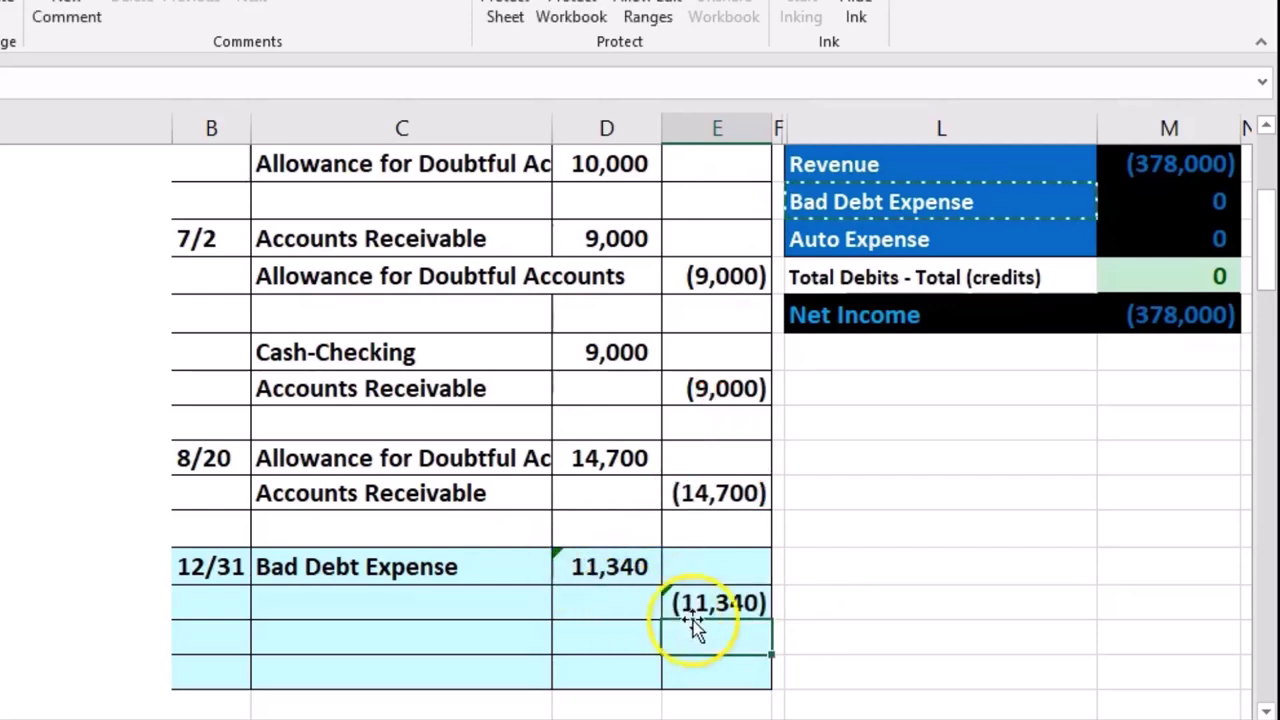
# Step: Copy the Allowance for Doubtful Accounts name from the trial balance into cell C22 of the 12/31 entry as values only
pyautogui.scroll(2, 966, 657)
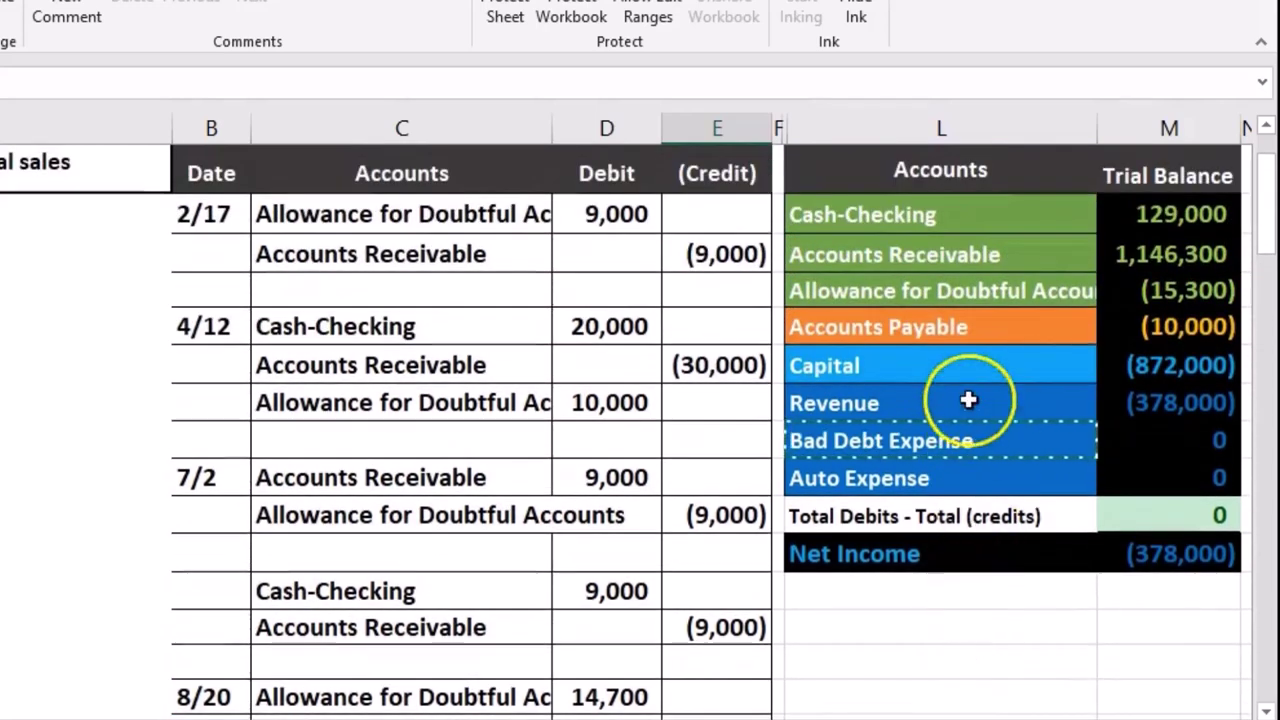
pyautogui.click(958, 292)
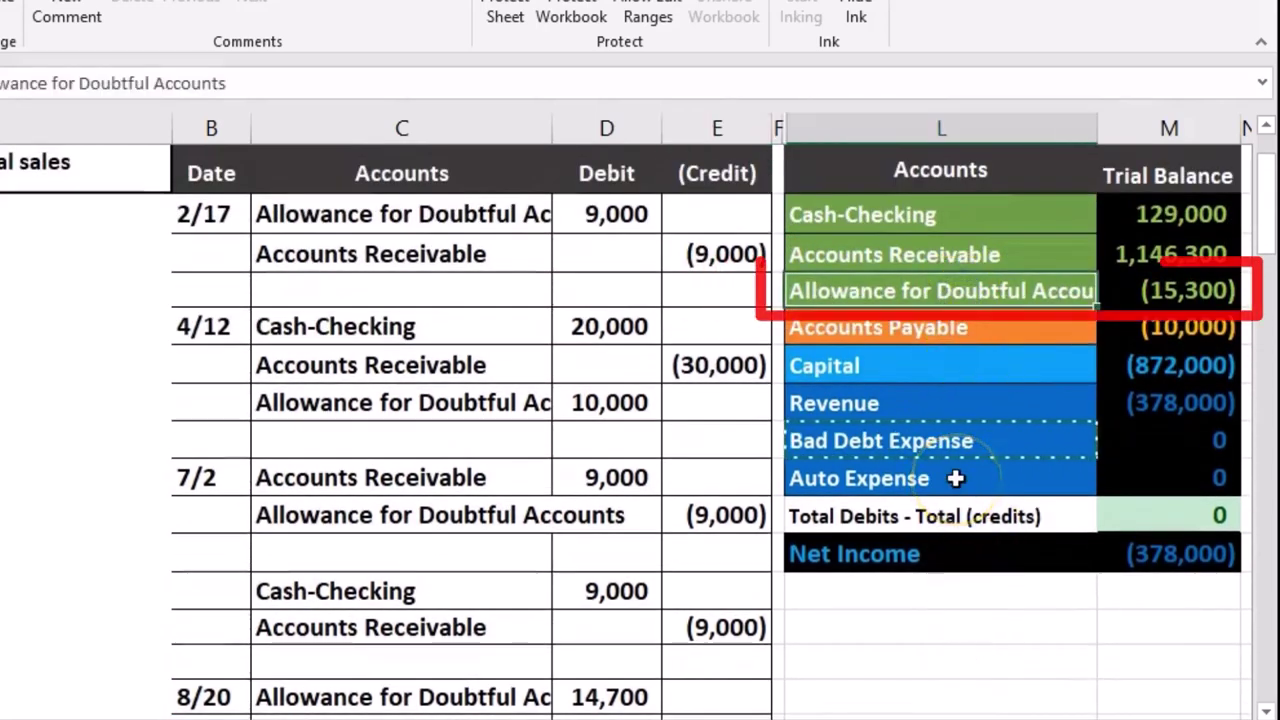
pyautogui.rightClick(879, 290)
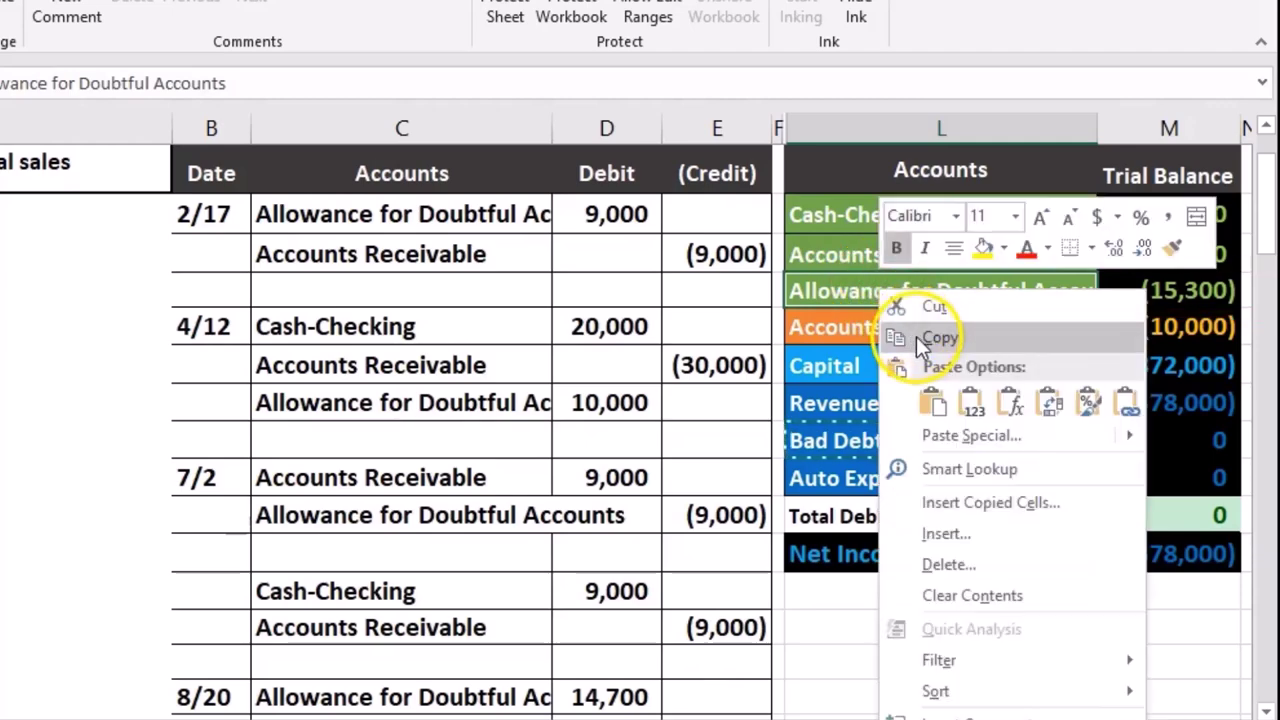
pyautogui.click(916, 336)
pyautogui.scroll(-2, 564, 506)
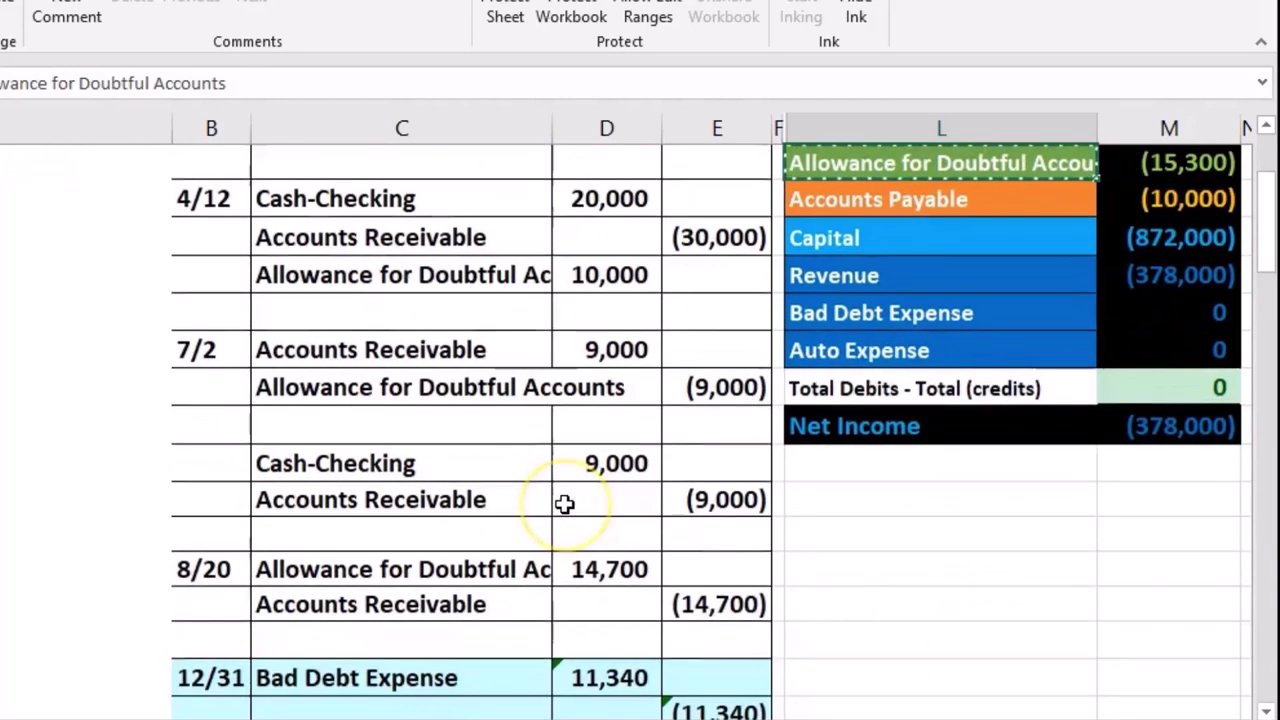
pyautogui.click(426, 610)
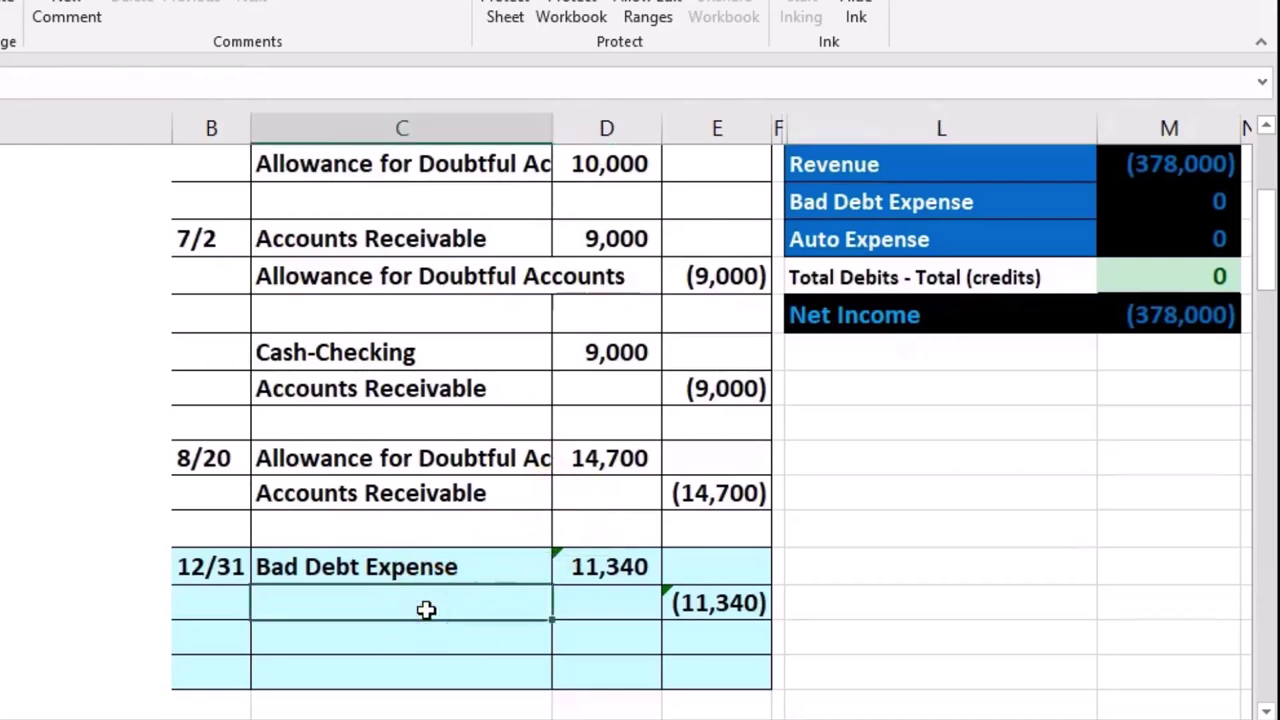
pyautogui.rightClick(426, 610)
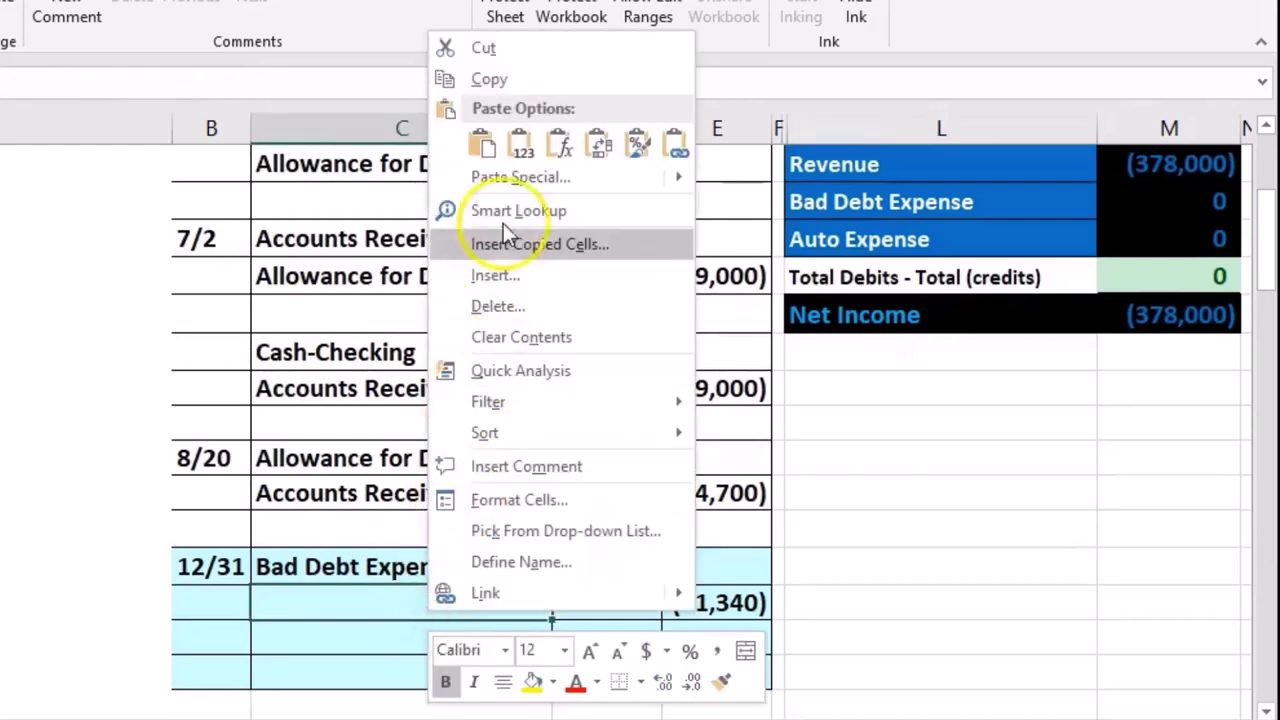
pyautogui.click(522, 148)
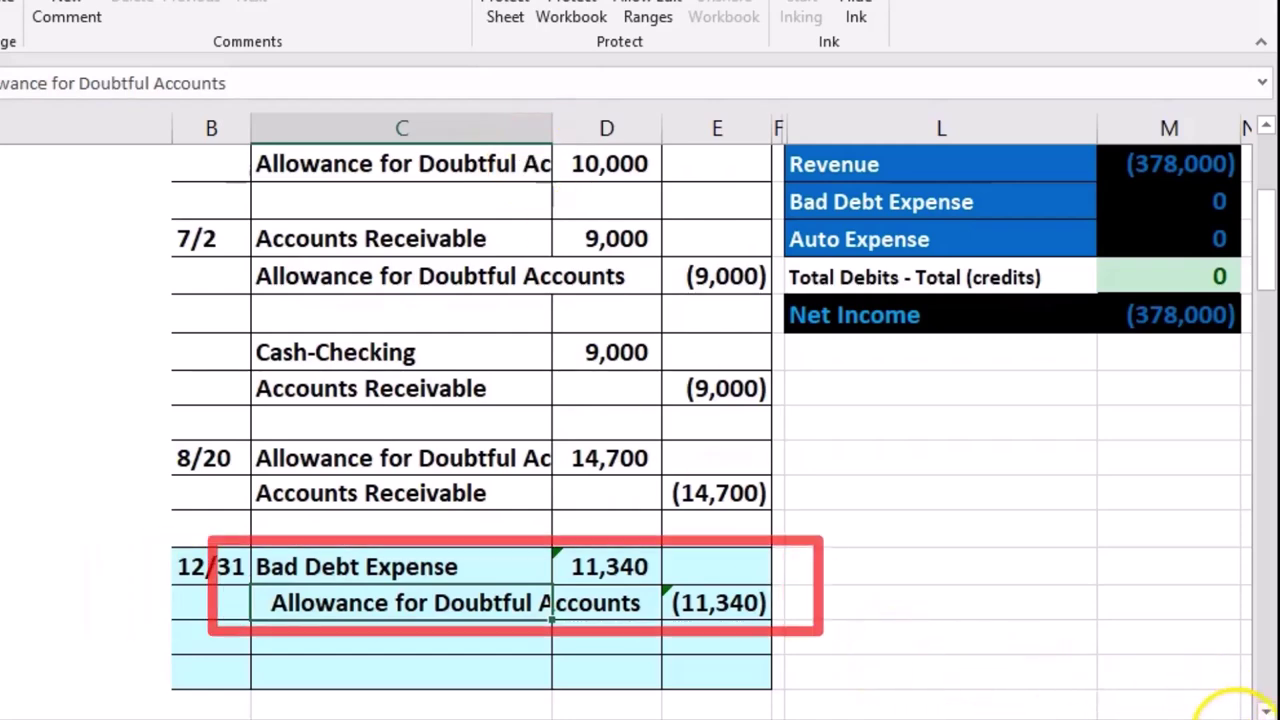
# Step: Compare the trial balance amount for Allowance for Doubtful Accounts with the Revenue, Bad Debt Expense and Auto Expense balances
pyautogui.hscroll(3, 1240, 712)
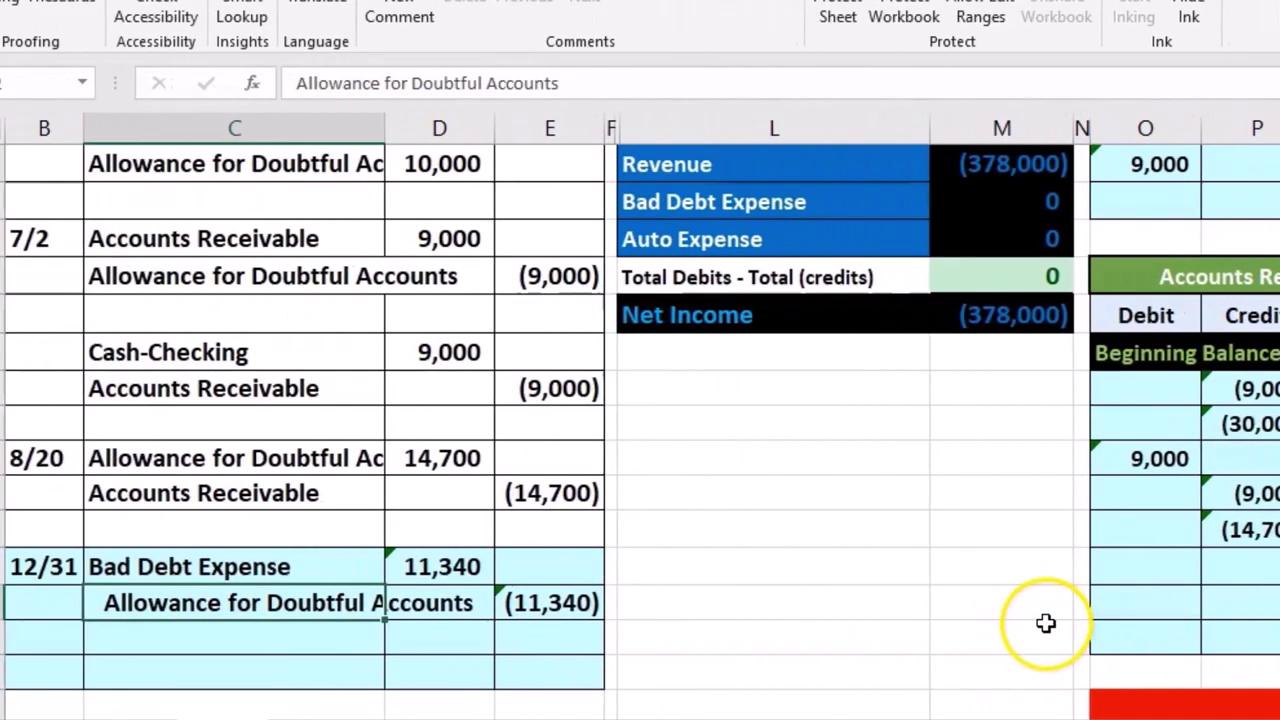
pyautogui.scroll(1, 1039, 623)
pyautogui.scroll(1, 1039, 623)
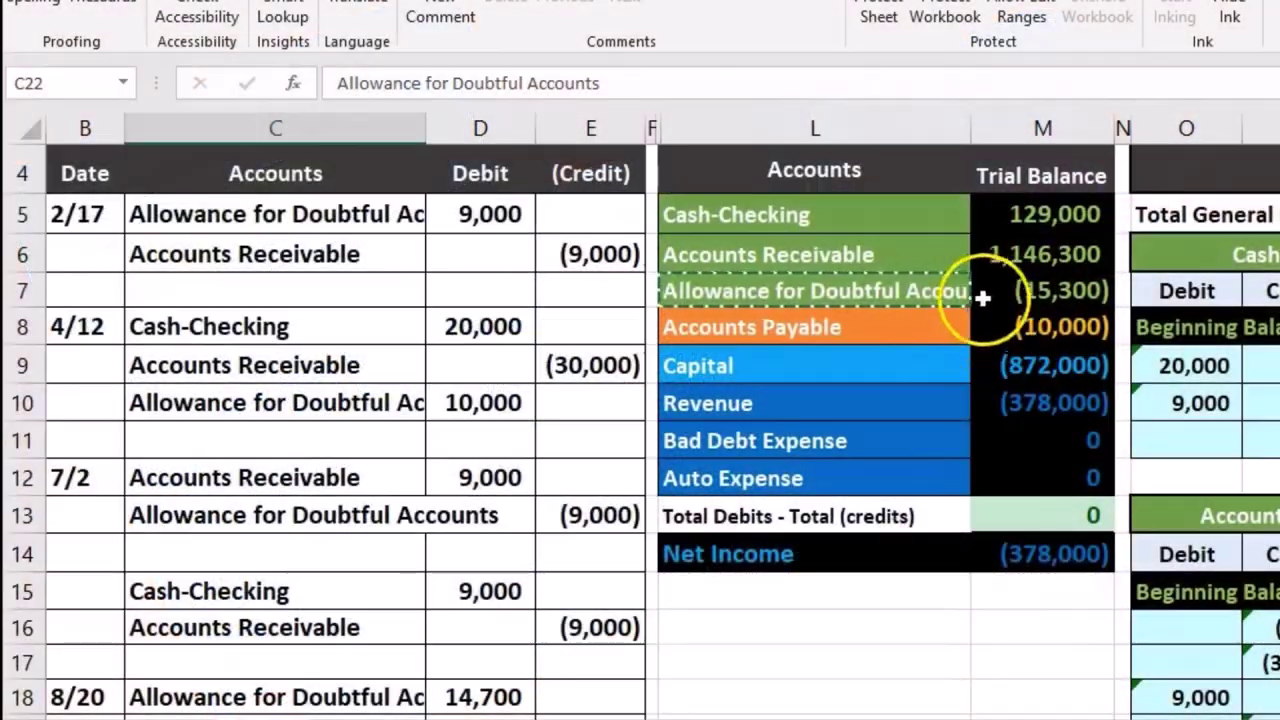
pyautogui.click(996, 298)
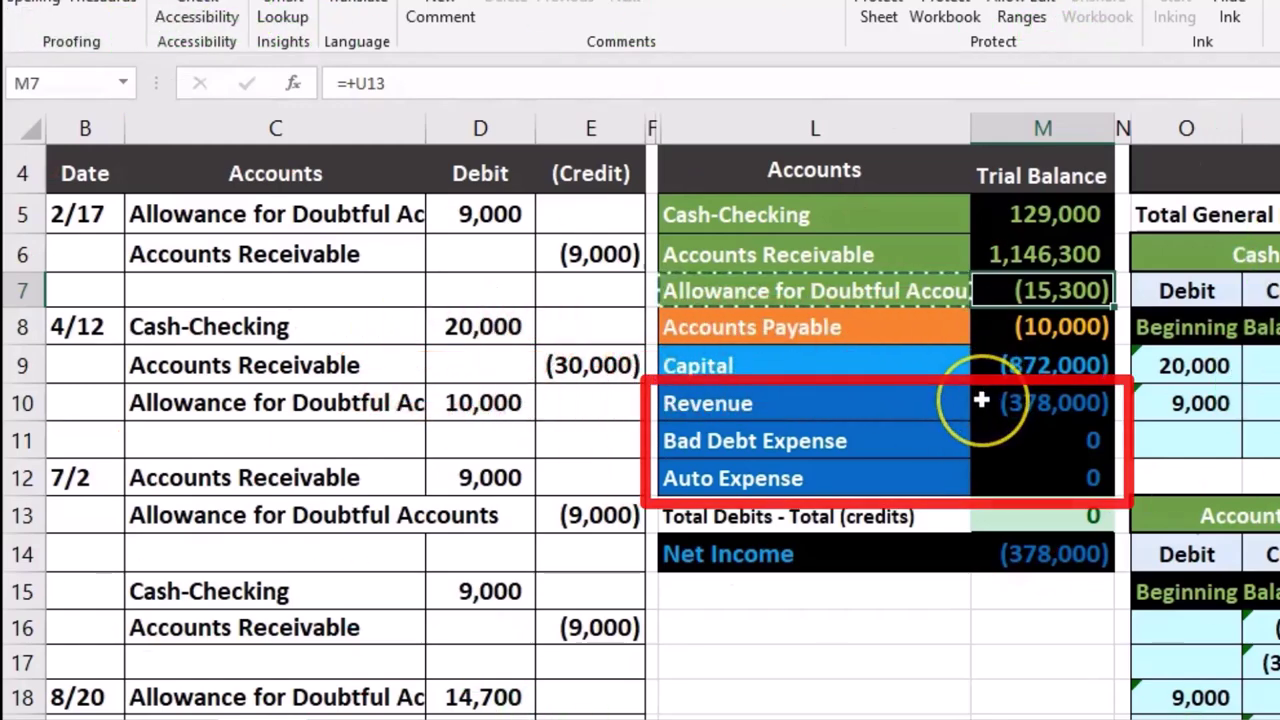
pyautogui.moveTo(981, 401); pyautogui.dragTo(991, 468)
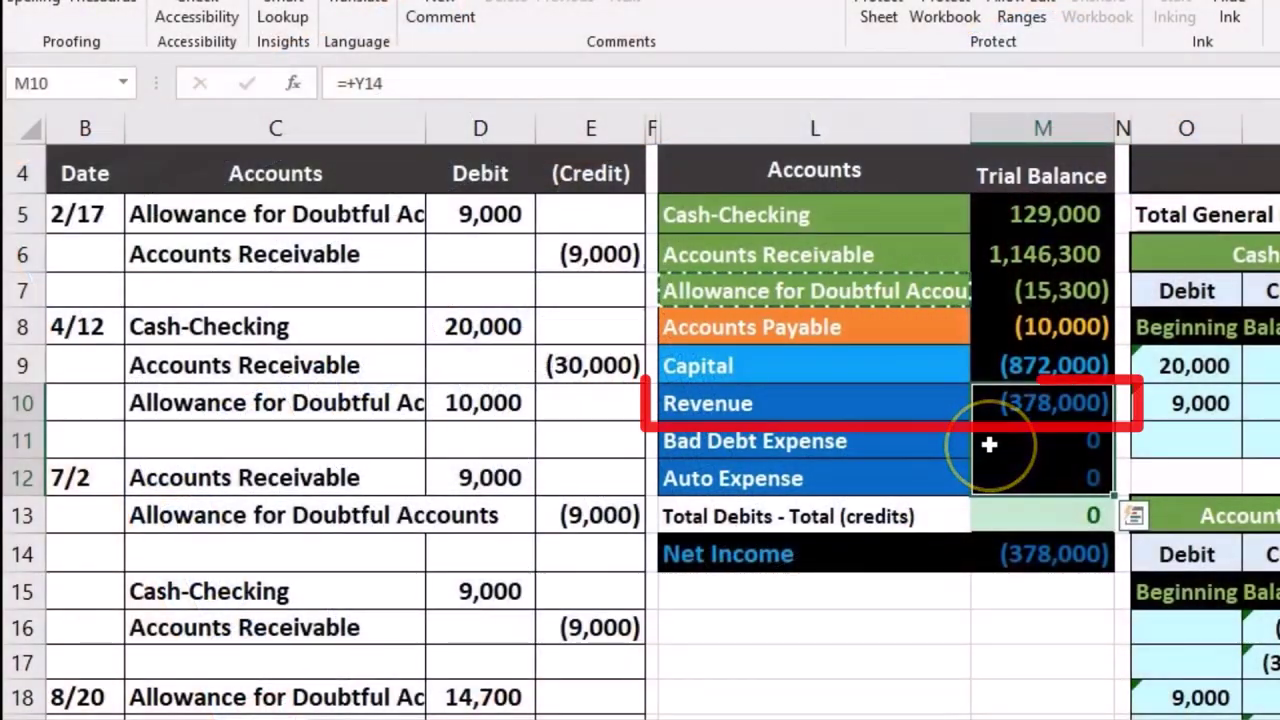
pyautogui.click(992, 292)
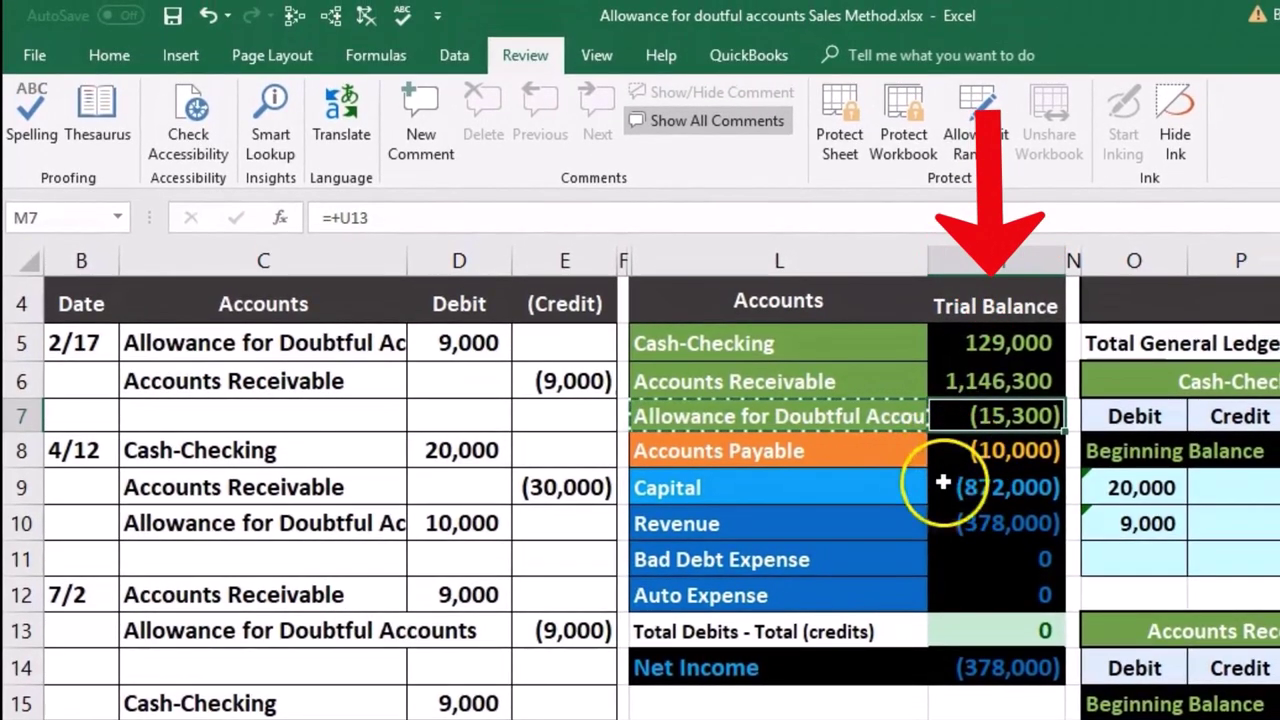
pyautogui.click(960, 528)
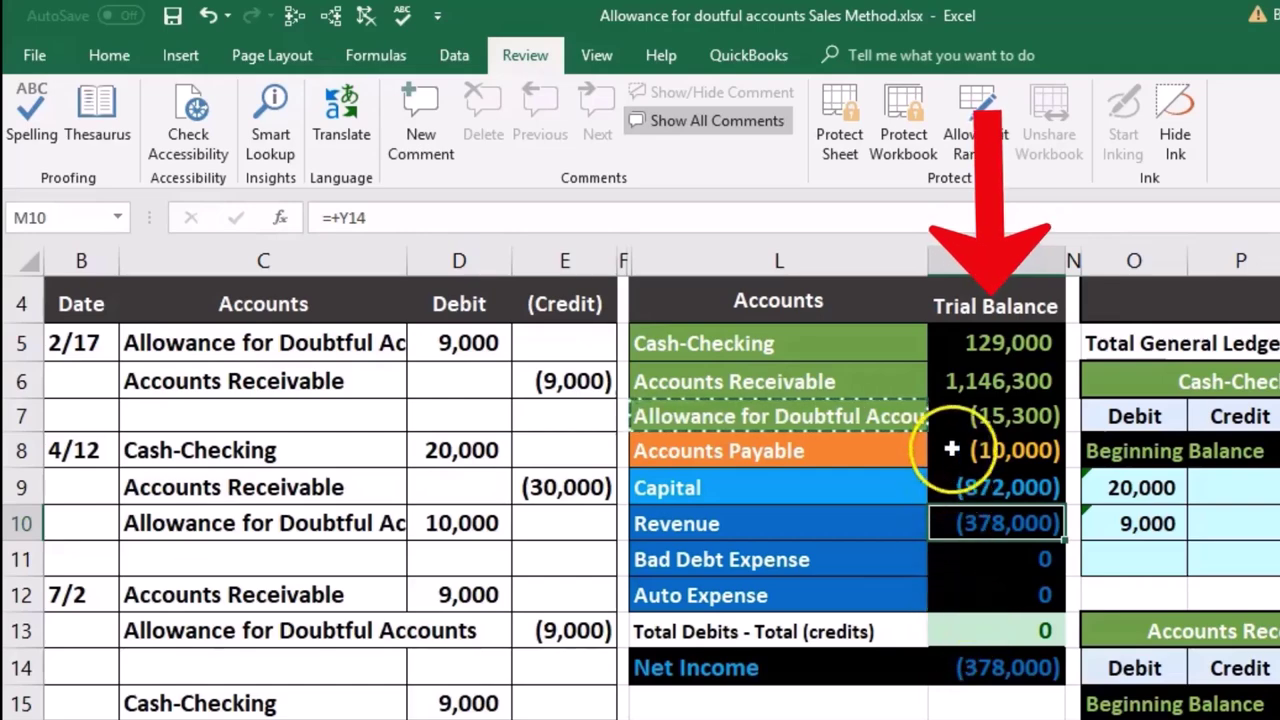
pyautogui.click(957, 415)
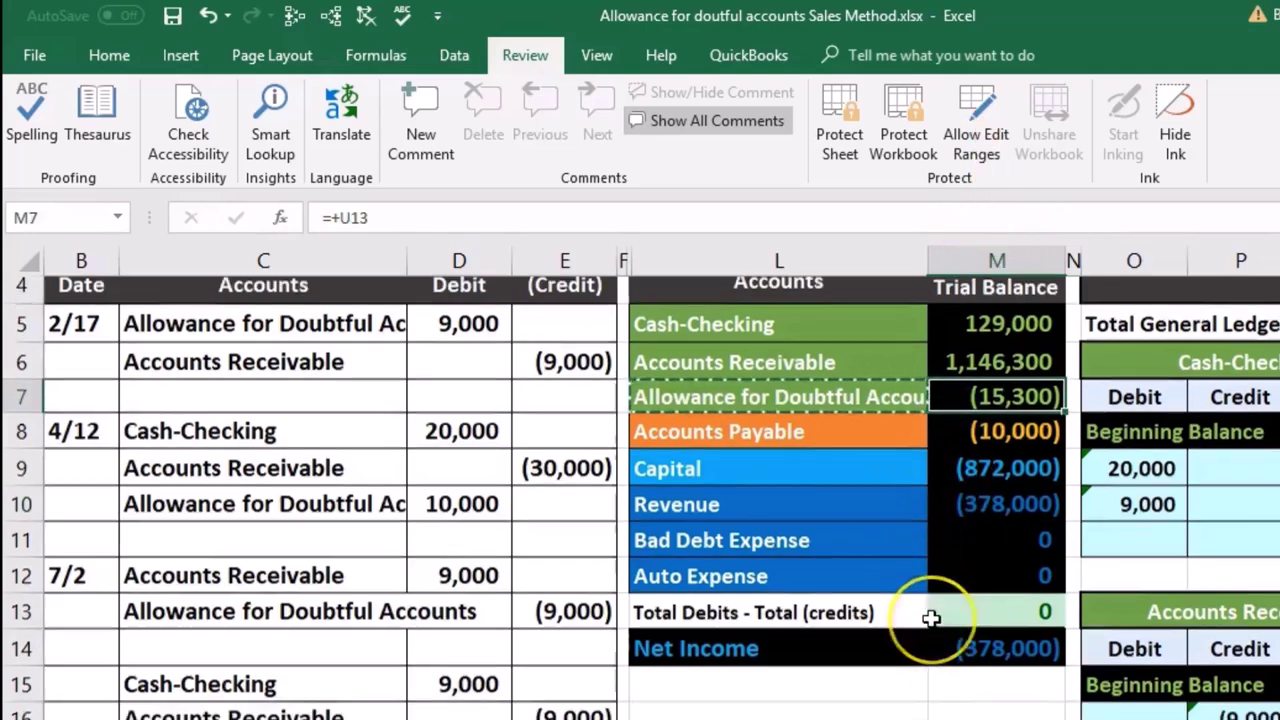
# Step: Trace the Bad Debt Expense debit of the 12/31 entry to the Bad Debt Expense line in the trial balance
pyautogui.scroll(-2, 930, 620)
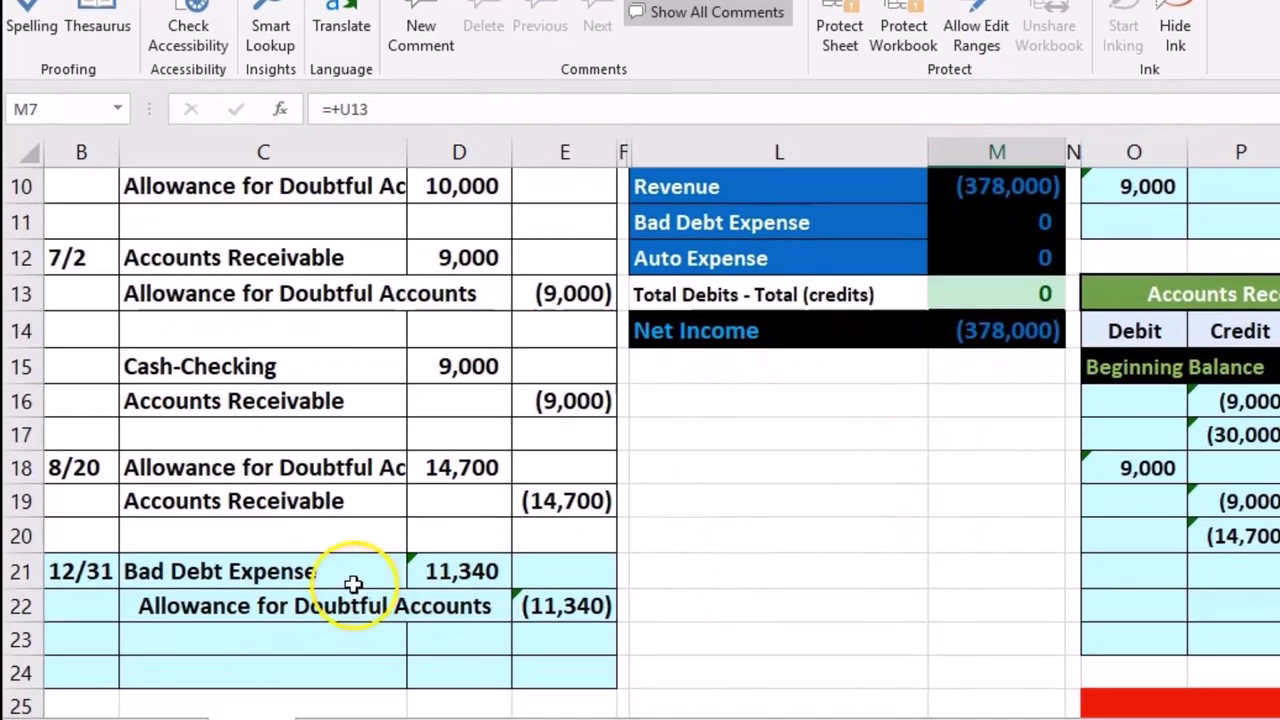
pyautogui.moveTo(353, 584); pyautogui.dragTo(503, 571)
pyautogui.moveTo(768, 161); pyautogui.dragTo(982, 176)
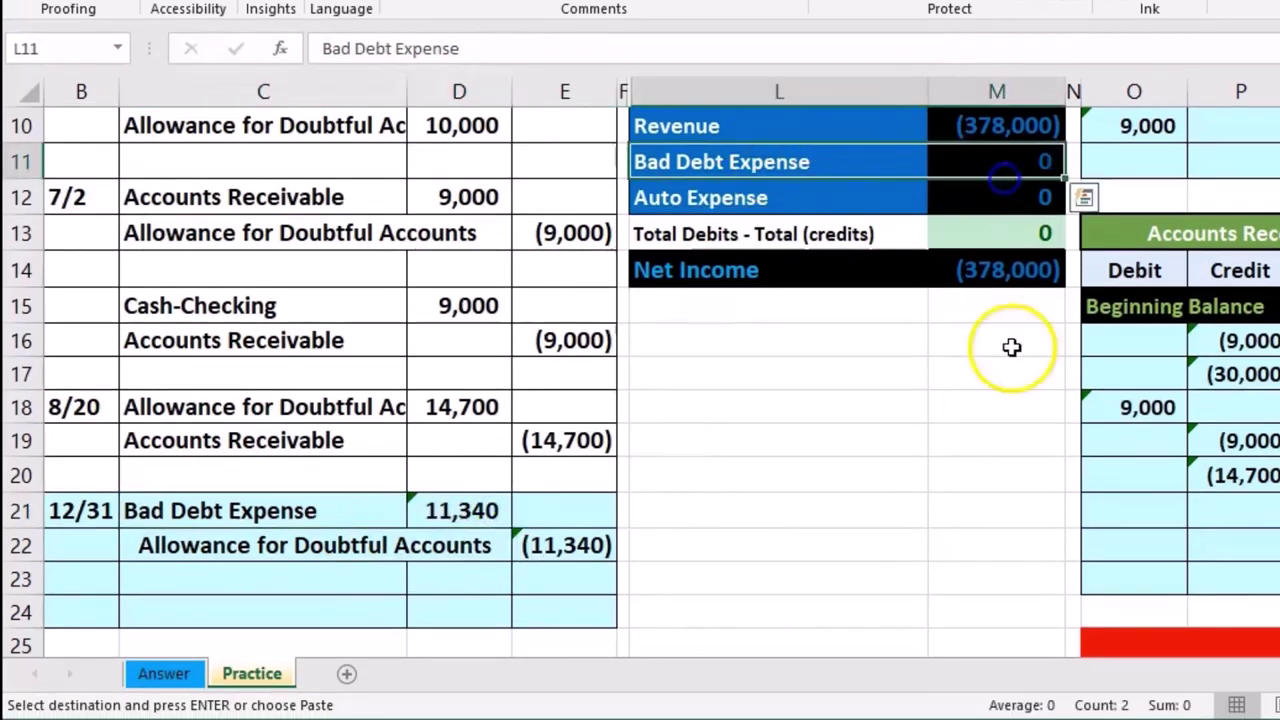
# Step: Post the 12/31 debit to the Bad Debt Expense ledger account by entering =D21 in debit cell AA9
pyautogui.scroll(2, 1004, 220)
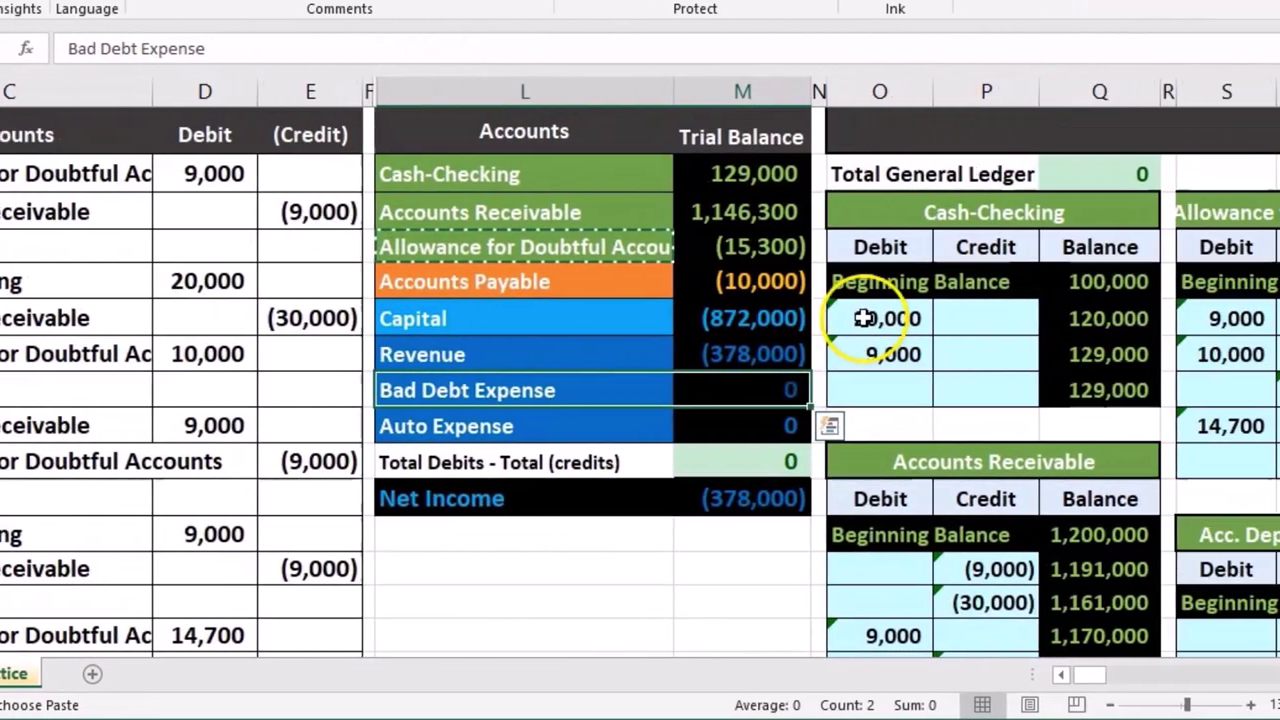
pyautogui.click(863, 318)
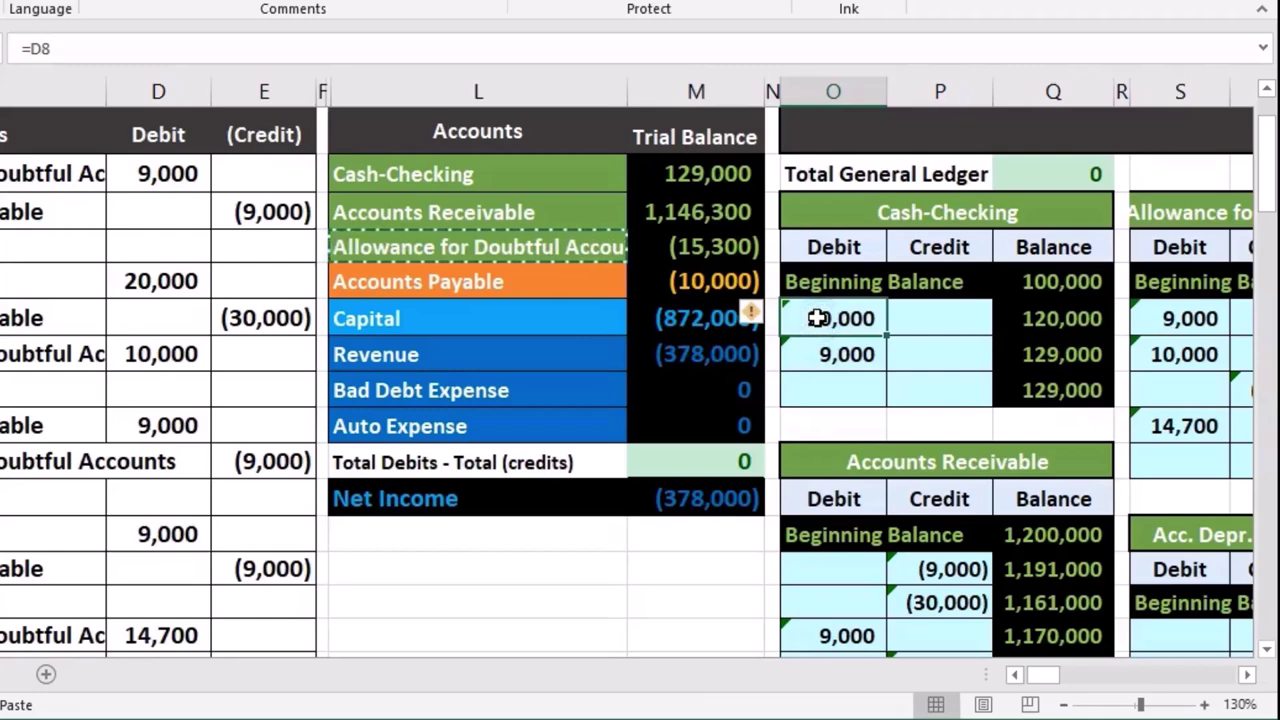
pyautogui.press('Right')
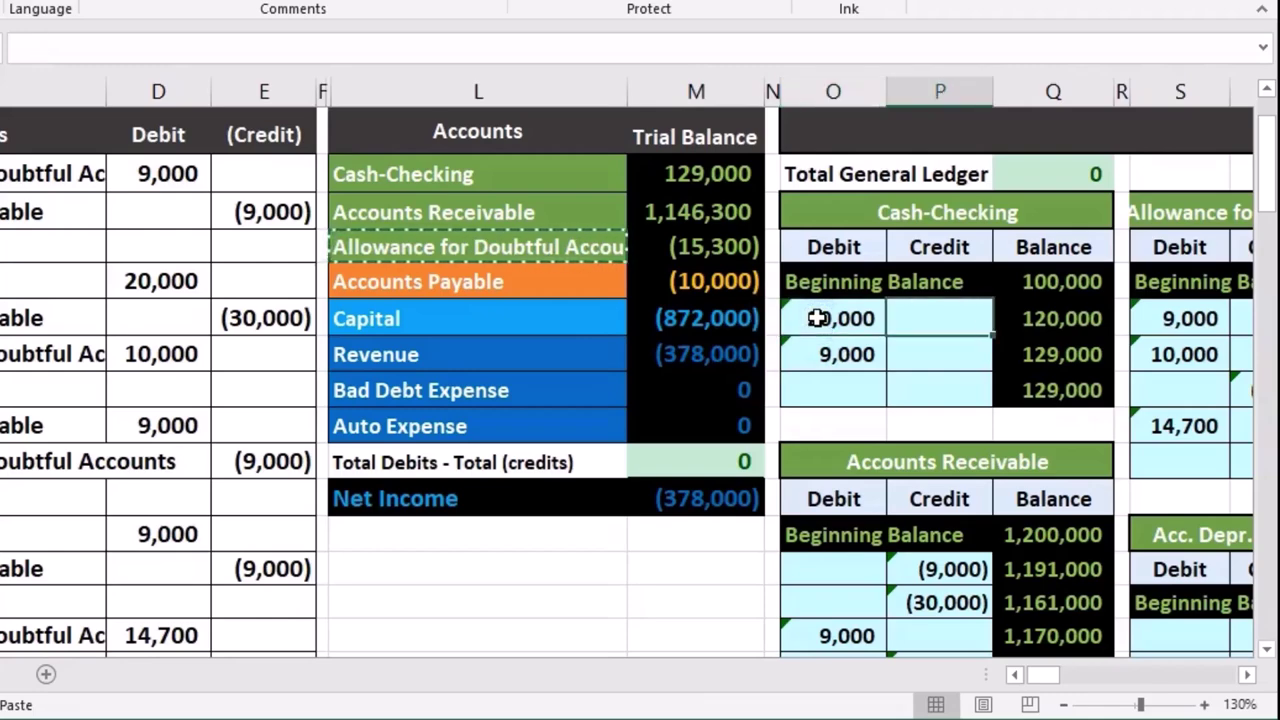
pyautogui.press('Right')
pyautogui.press('Right')
pyautogui.press('Right')
pyautogui.press('Right')
pyautogui.press('Right')
pyautogui.press('Right')
pyautogui.press('Right')
pyautogui.press('Right')
pyautogui.press('Right')
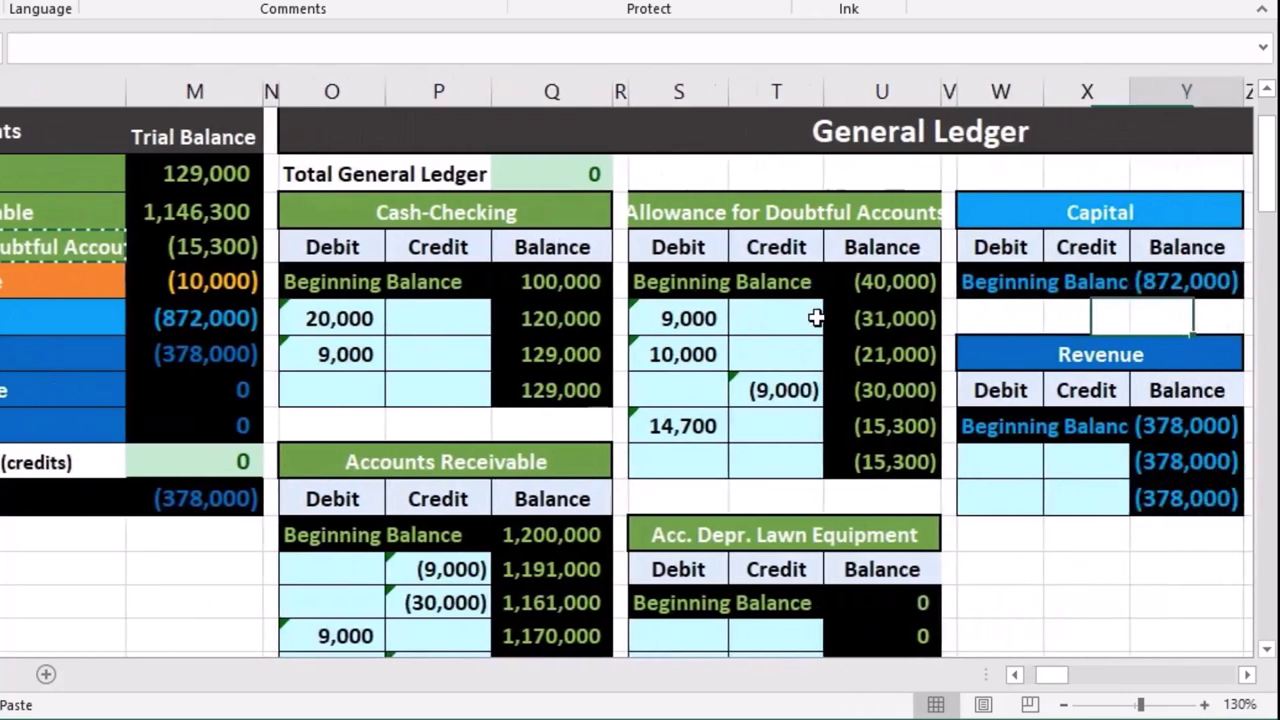
pyautogui.press('Right')
pyautogui.press('Right')
pyautogui.press('Right')
pyautogui.press('Right')
pyautogui.press('Right')
pyautogui.press('Right')
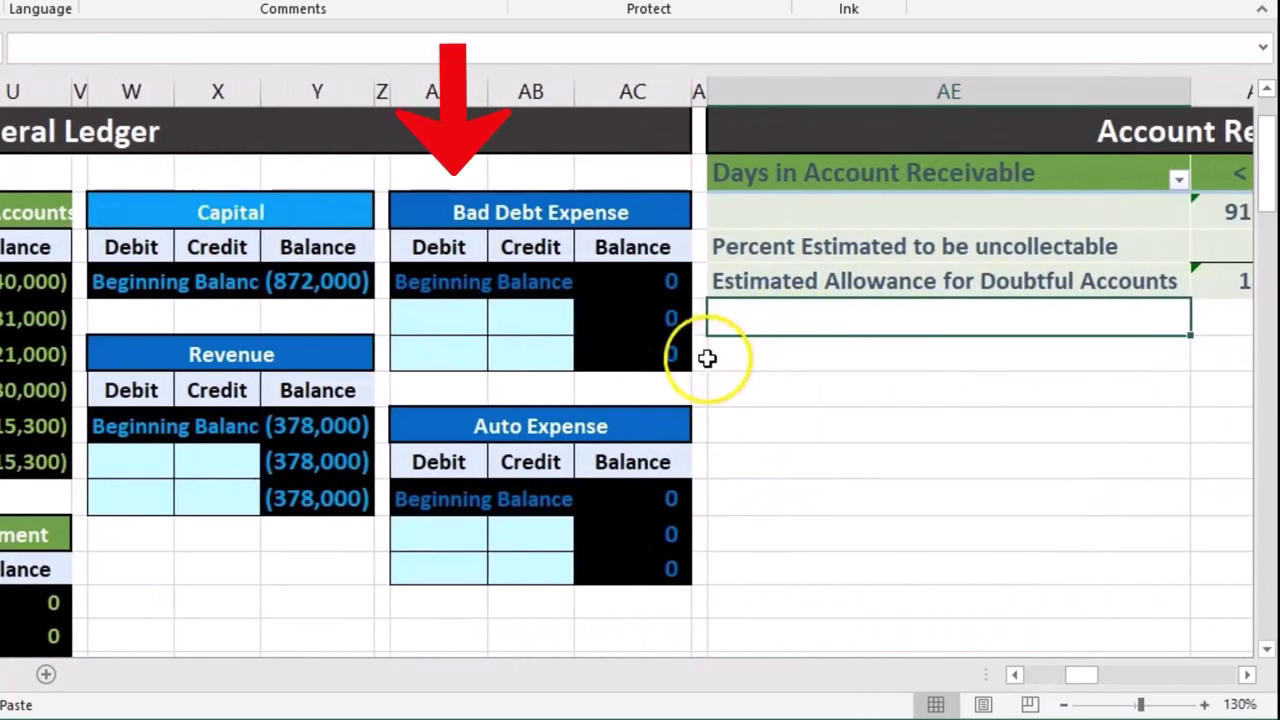
pyautogui.click(443, 320)
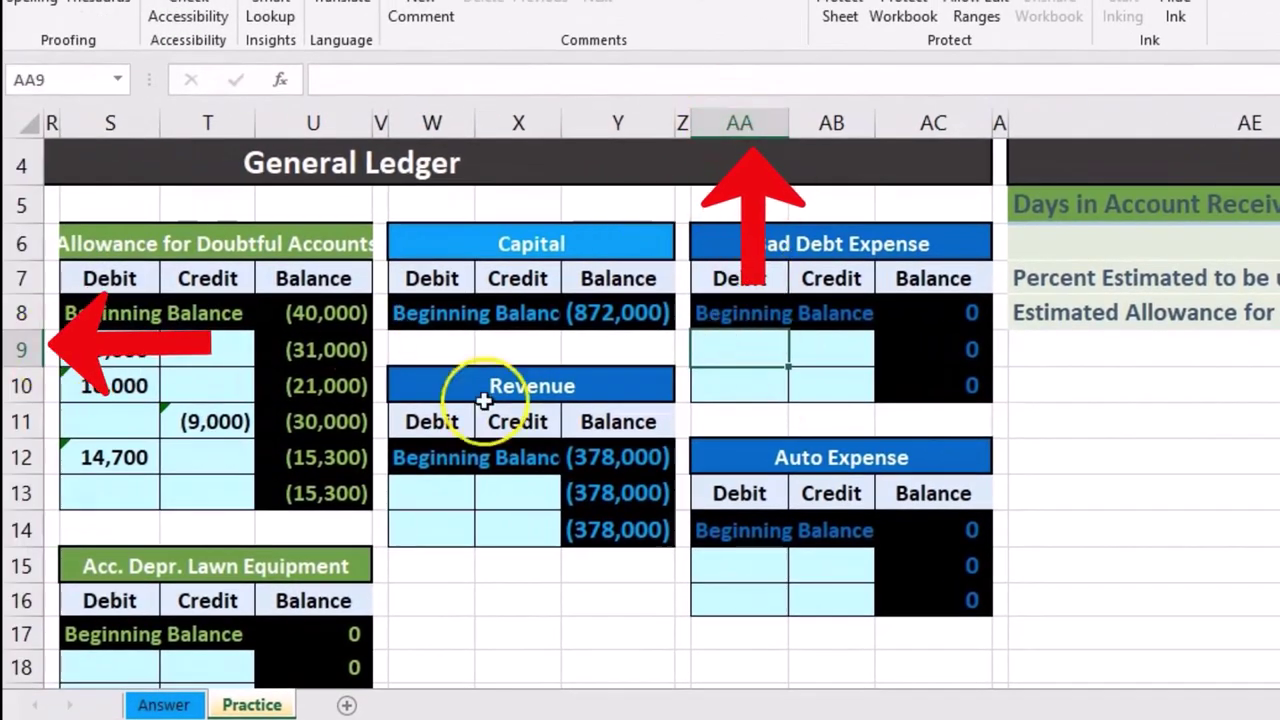
pyautogui.write('=')
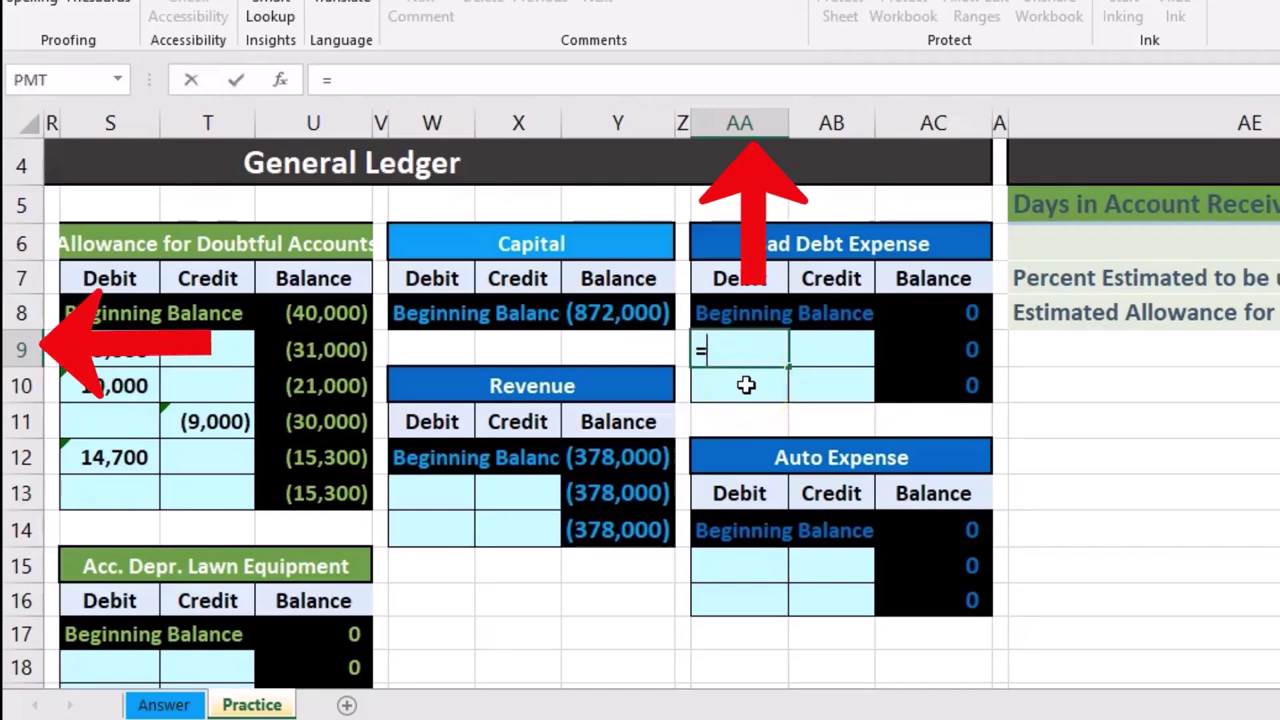
pyautogui.press('Left')
pyautogui.press('Left')
pyautogui.press('Left')
pyautogui.press('Left')
pyautogui.press('Left')
pyautogui.press('Left')
pyautogui.press('Left')
pyautogui.press('Left')
pyautogui.press('Left')
pyautogui.press('Left')
pyautogui.press('Left')
pyautogui.press('Left')
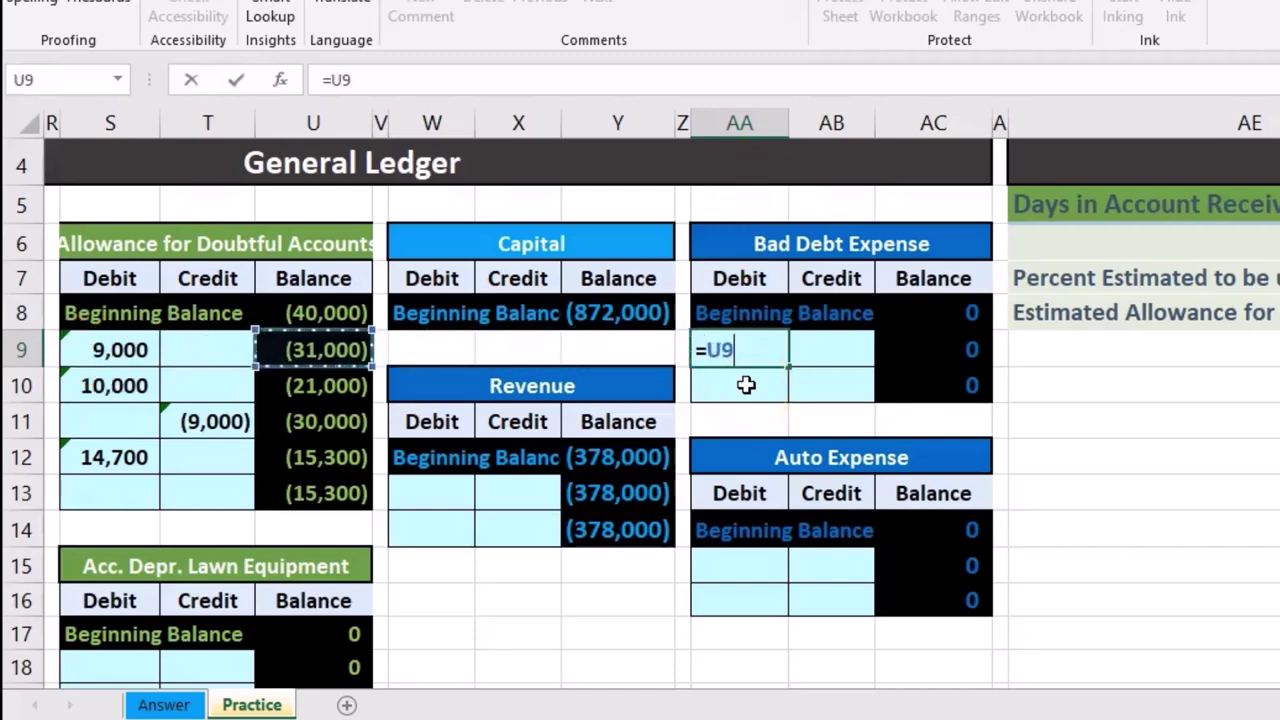
pyautogui.press('Left')
pyautogui.press('Left')
pyautogui.press('Left')
pyautogui.press('Left')
pyautogui.press('Left')
pyautogui.press('Left')
pyautogui.press('Left')
pyautogui.press('Left')
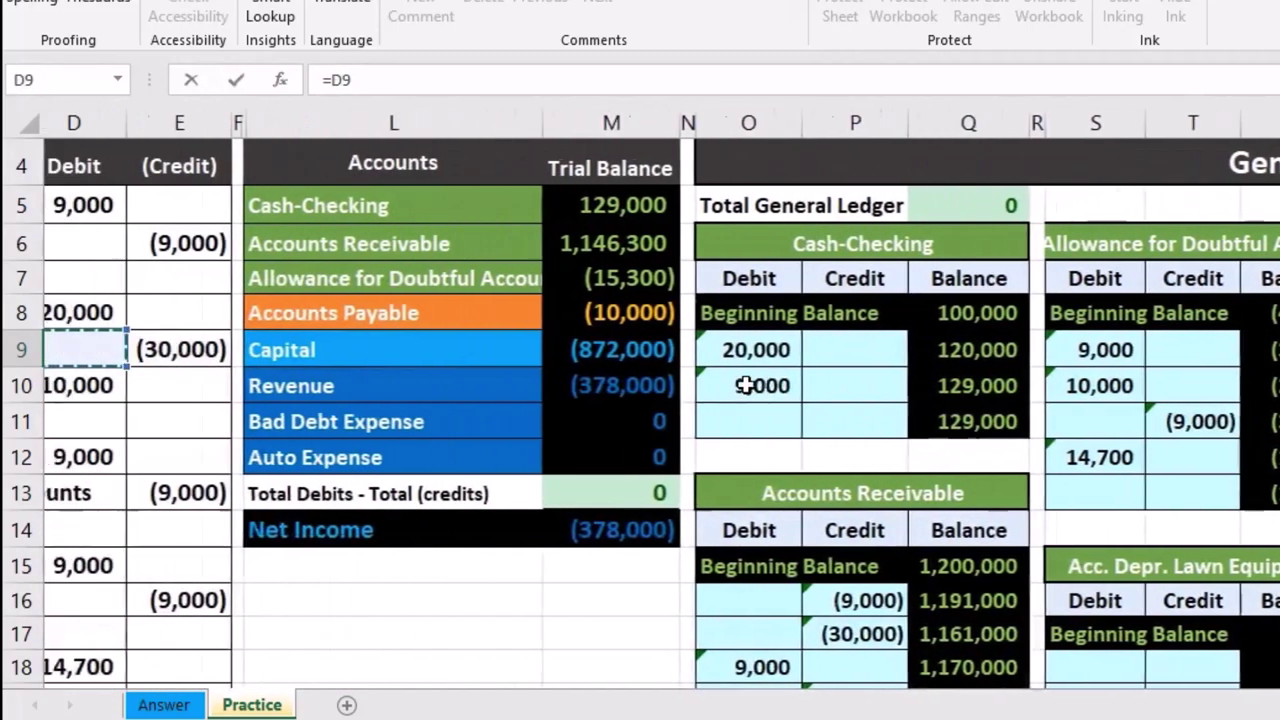
pyautogui.press('Down')
pyautogui.press('Down')
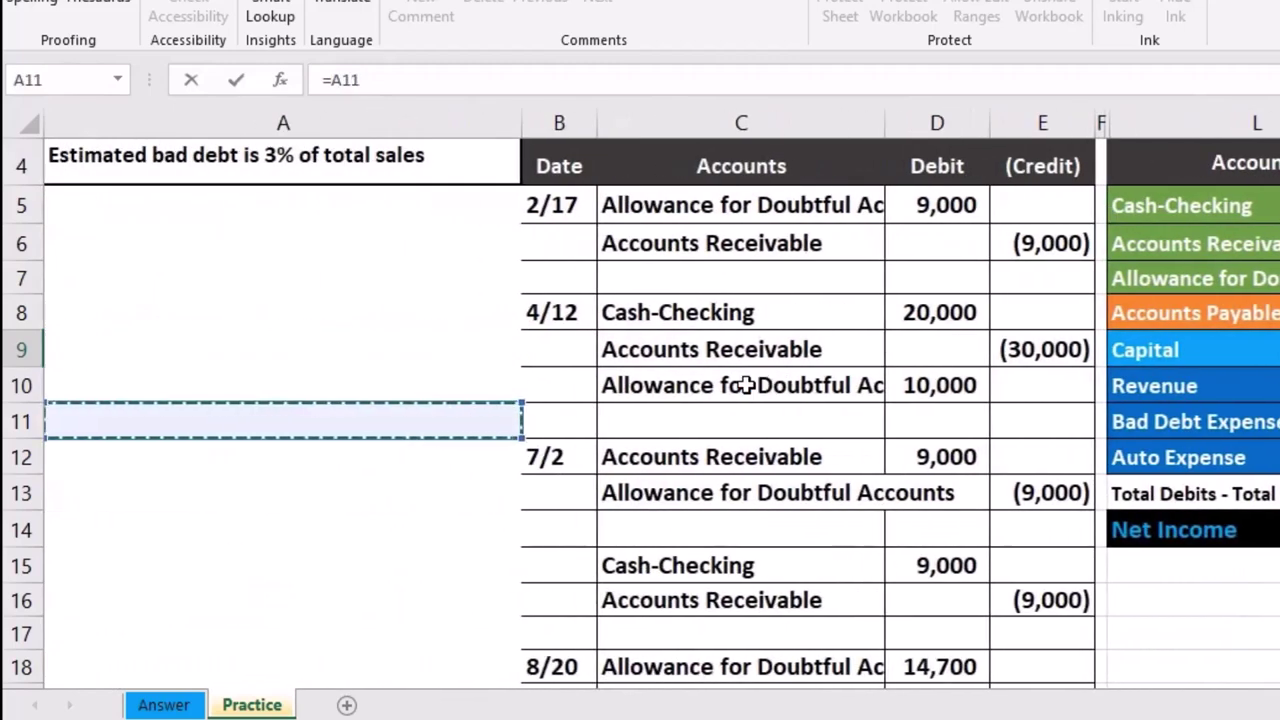
pyautogui.scroll(-2, 900, 545)
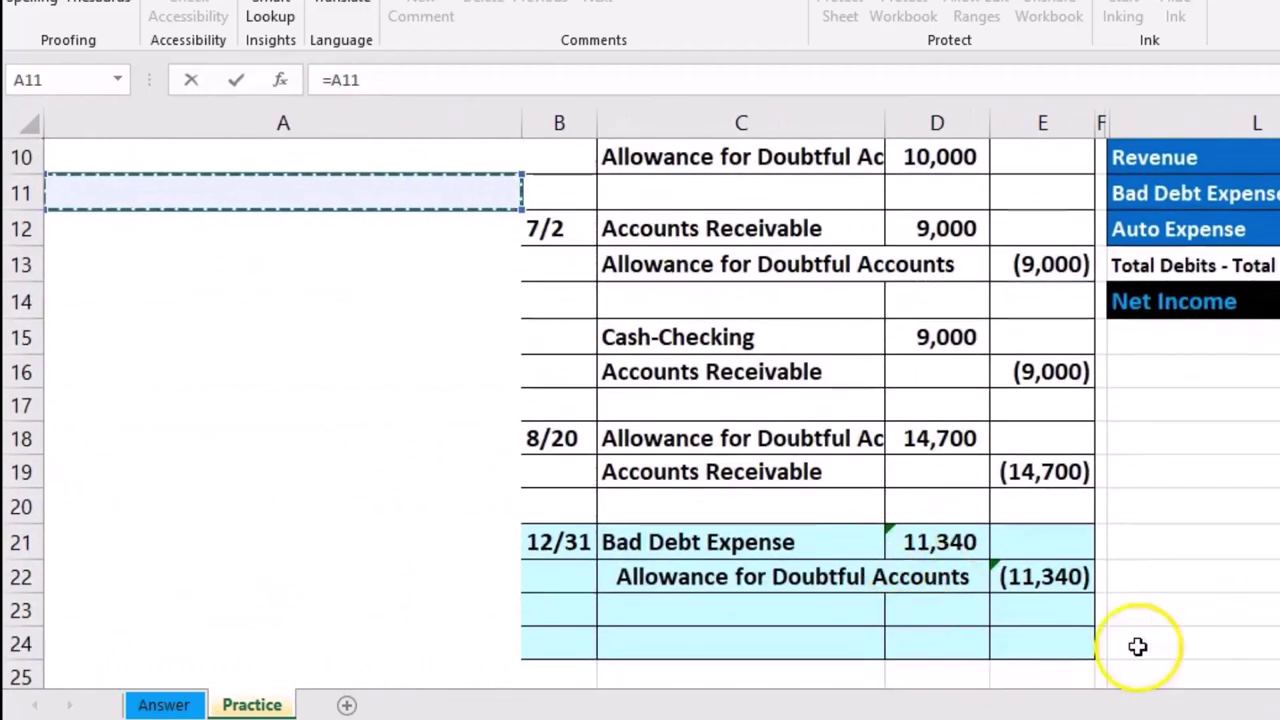
pyautogui.click(958, 541)
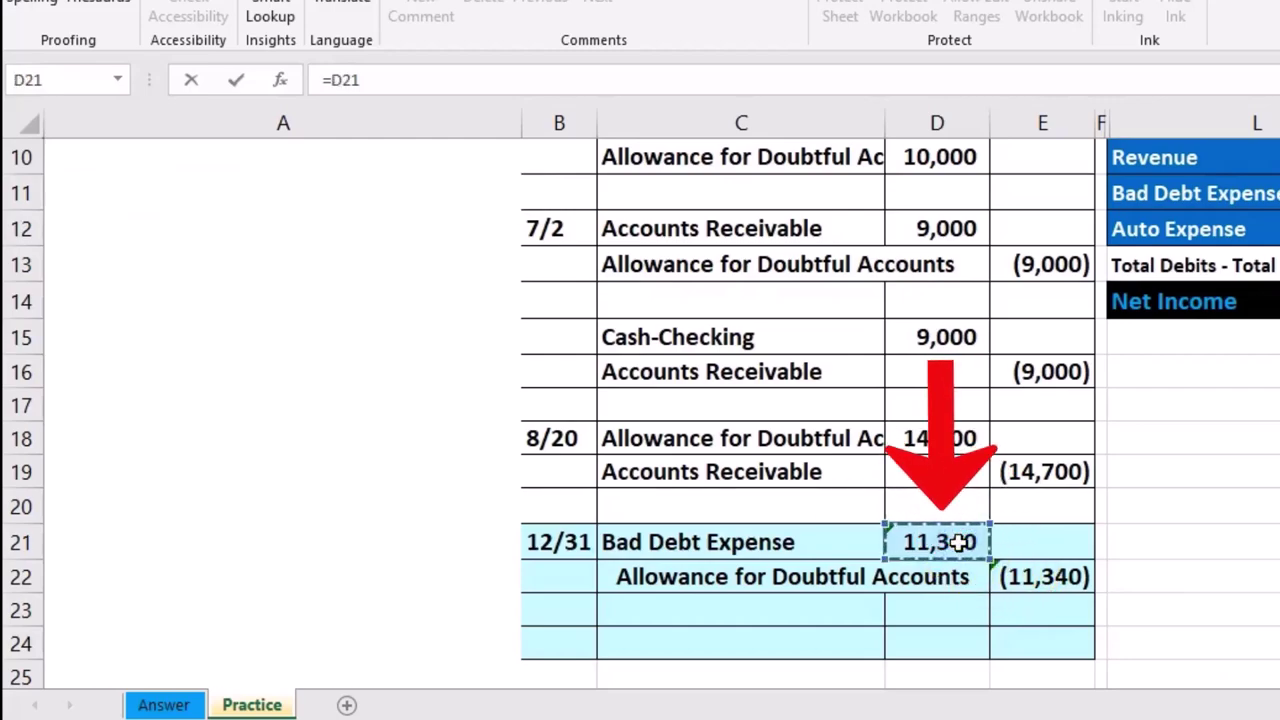
pyautogui.press('Return')
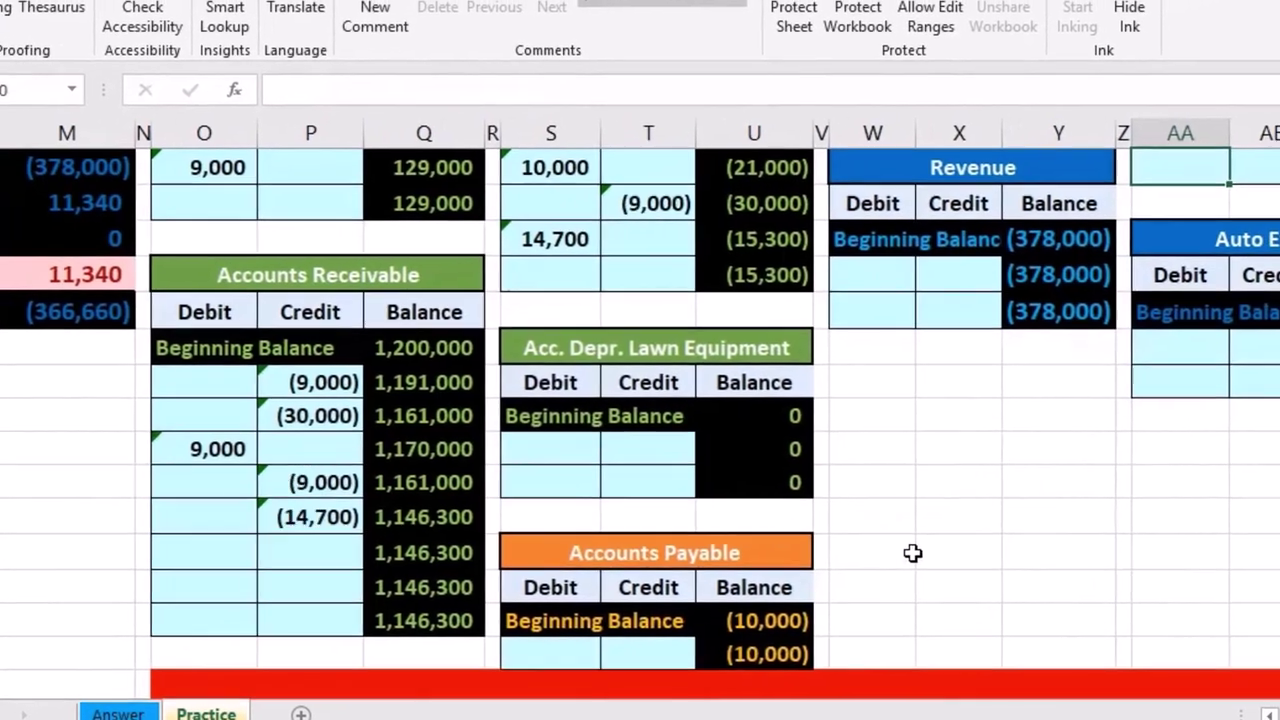
# Step: Check the posted debit in the Bad Debt Expense ledger balance, its trial balance line and the Total Debits - Total (credits) check
pyautogui.press('Right')
pyautogui.press('Down')
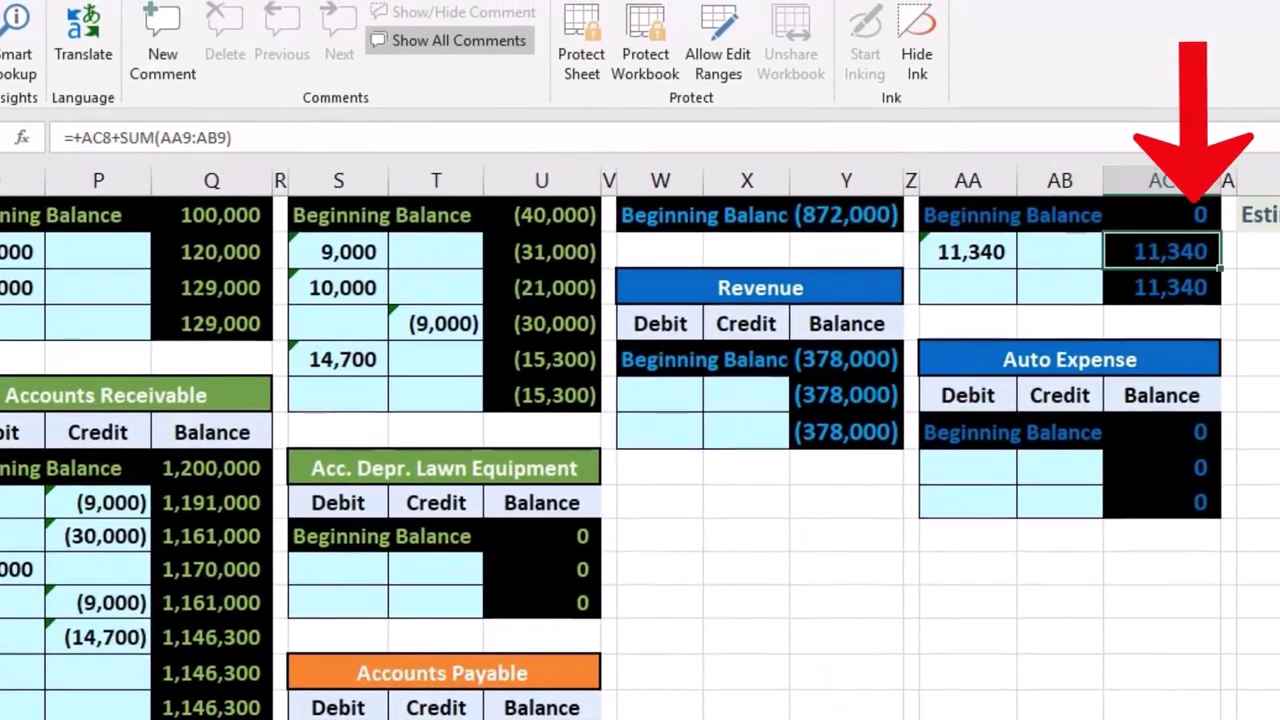
pyautogui.hscroll(-10, 1107, 568)
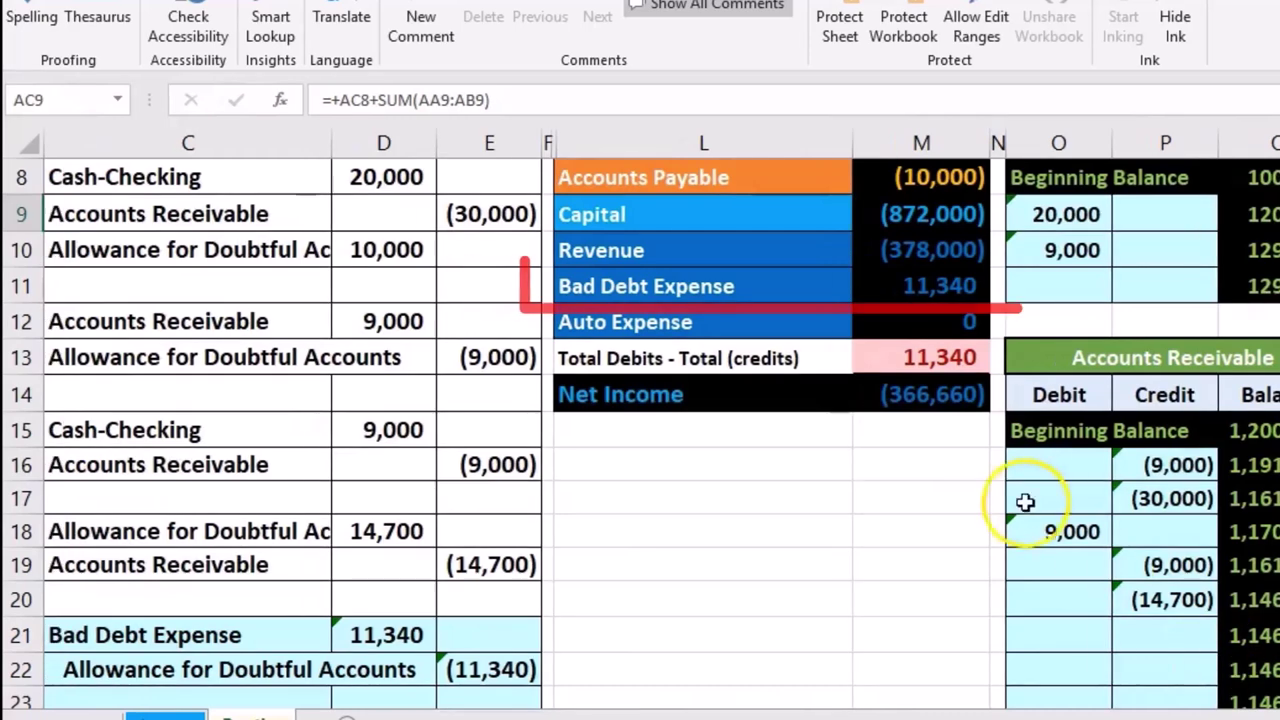
pyautogui.click(903, 286)
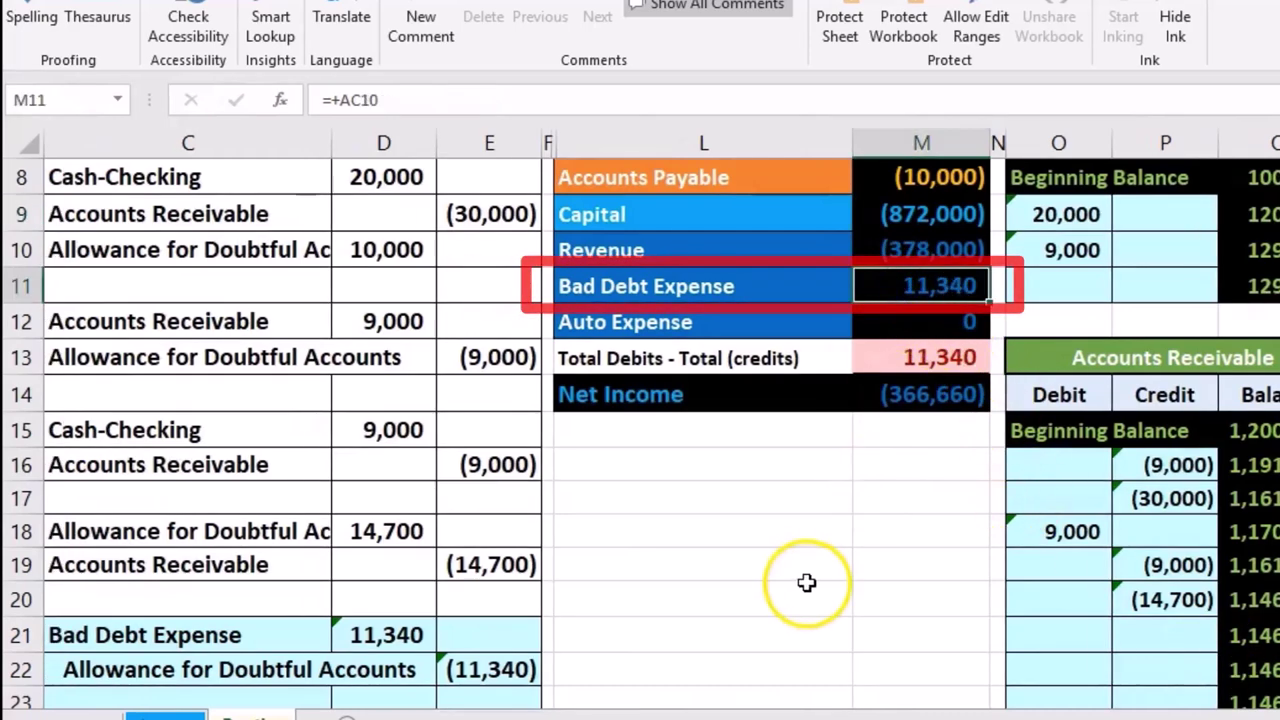
pyautogui.click(890, 357)
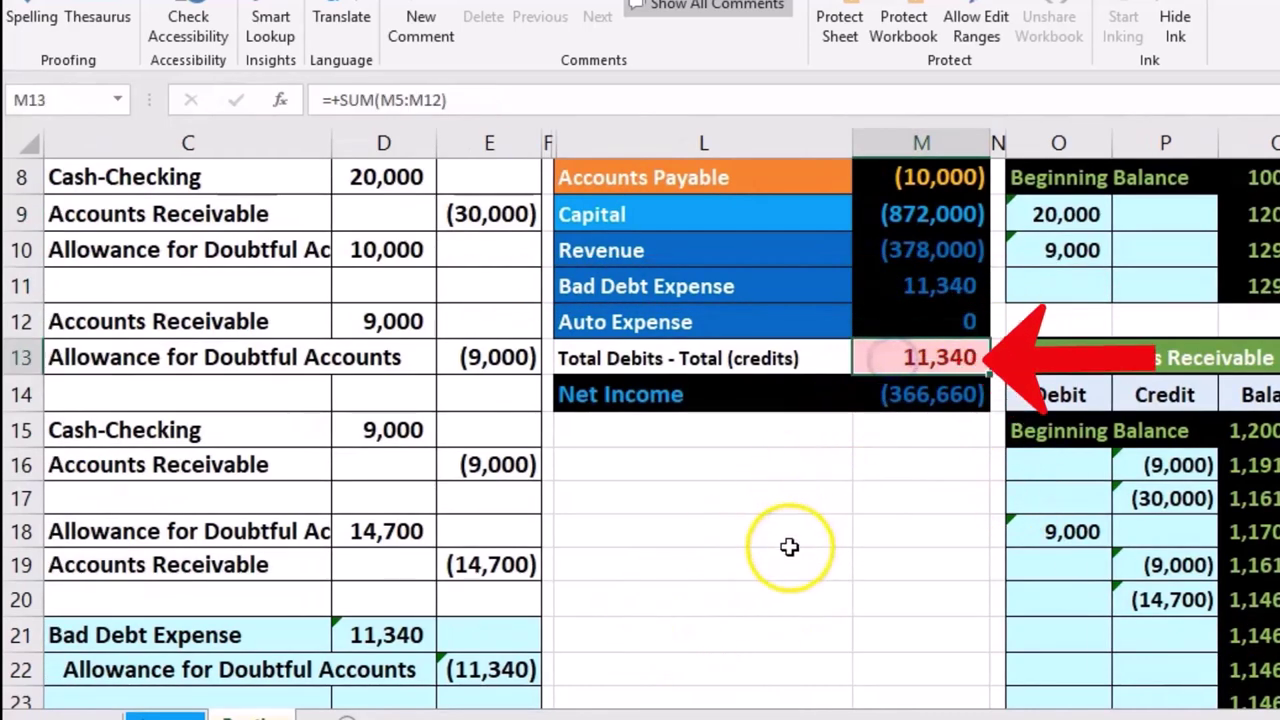
# Step: Trace the Allowance for Doubtful Accounts credit of the 12/31 entry to its trial balance line
pyautogui.moveTo(207, 670)
pyautogui.mouseDown()
pyautogui.moveTo(190, 672)
pyautogui.moveTo(485, 668)
pyautogui.mouseUp()
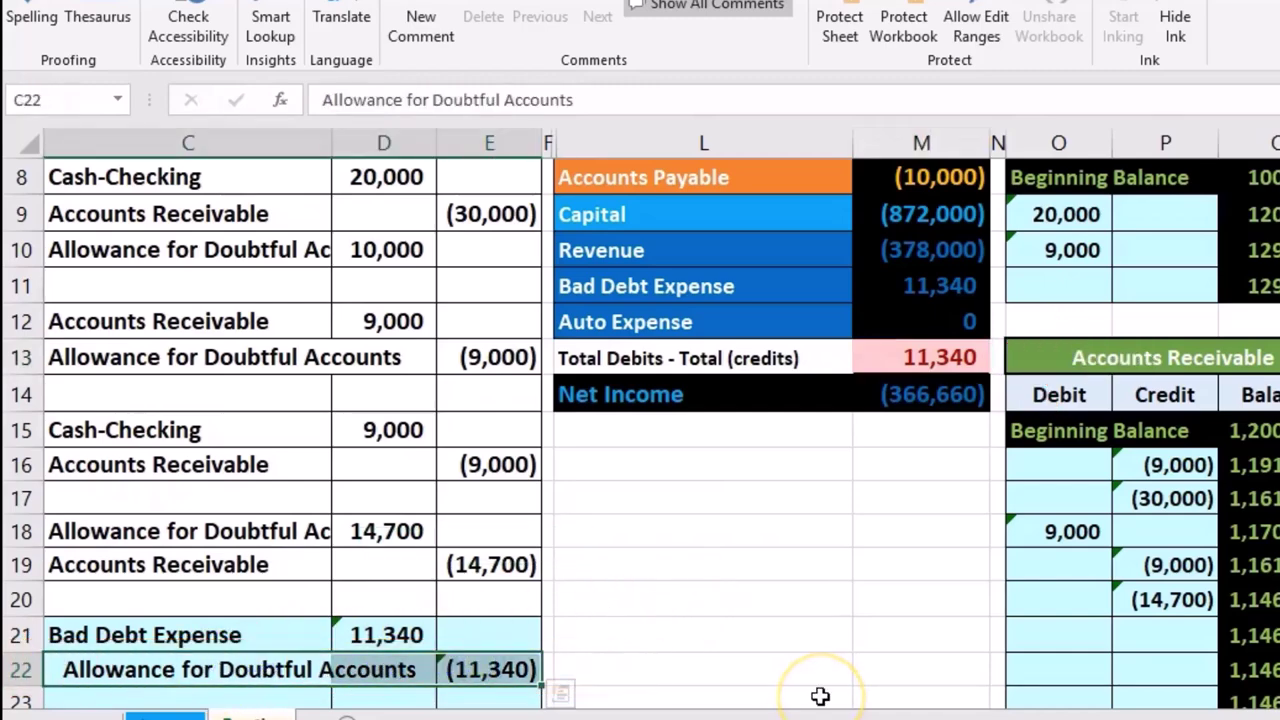
pyautogui.scroll(2, 820, 695)
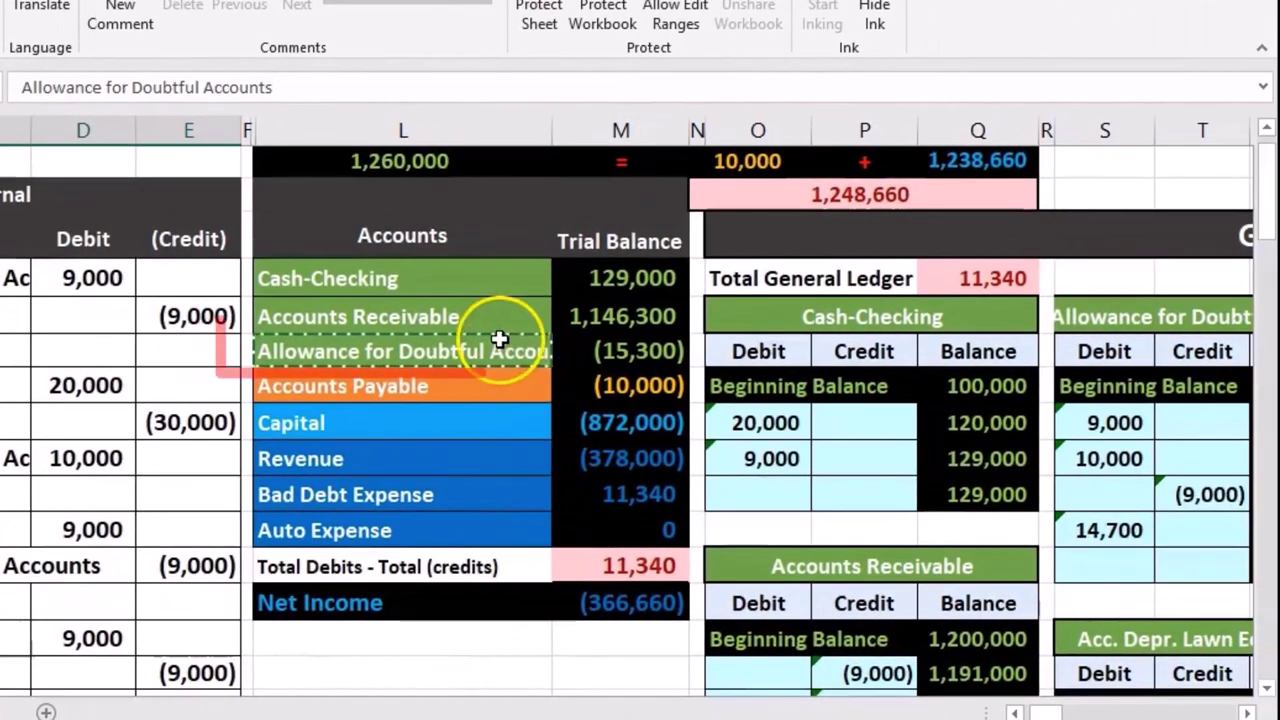
pyautogui.moveTo(499, 340); pyautogui.dragTo(609, 349)
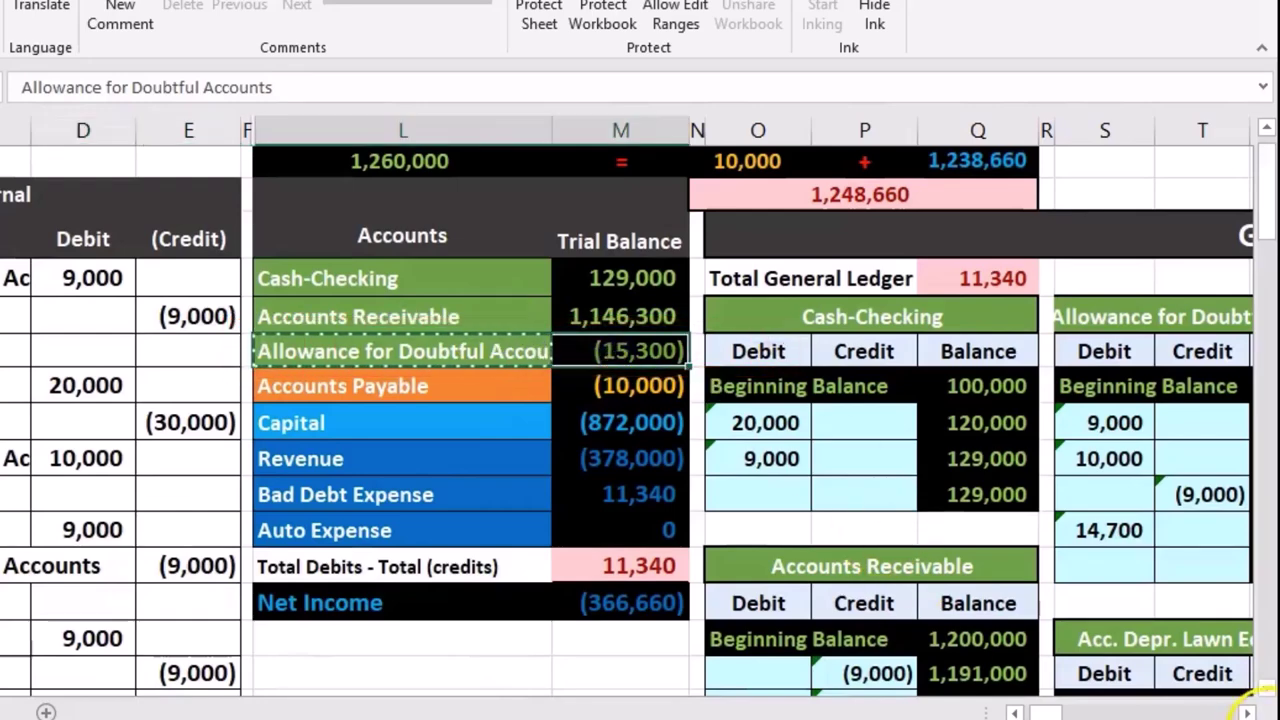
# Step: Post the 12/31 credit to the Allowance for Doubtful Accounts ledger account by entering =E22 in credit cell T13
pyautogui.click(1250, 712)
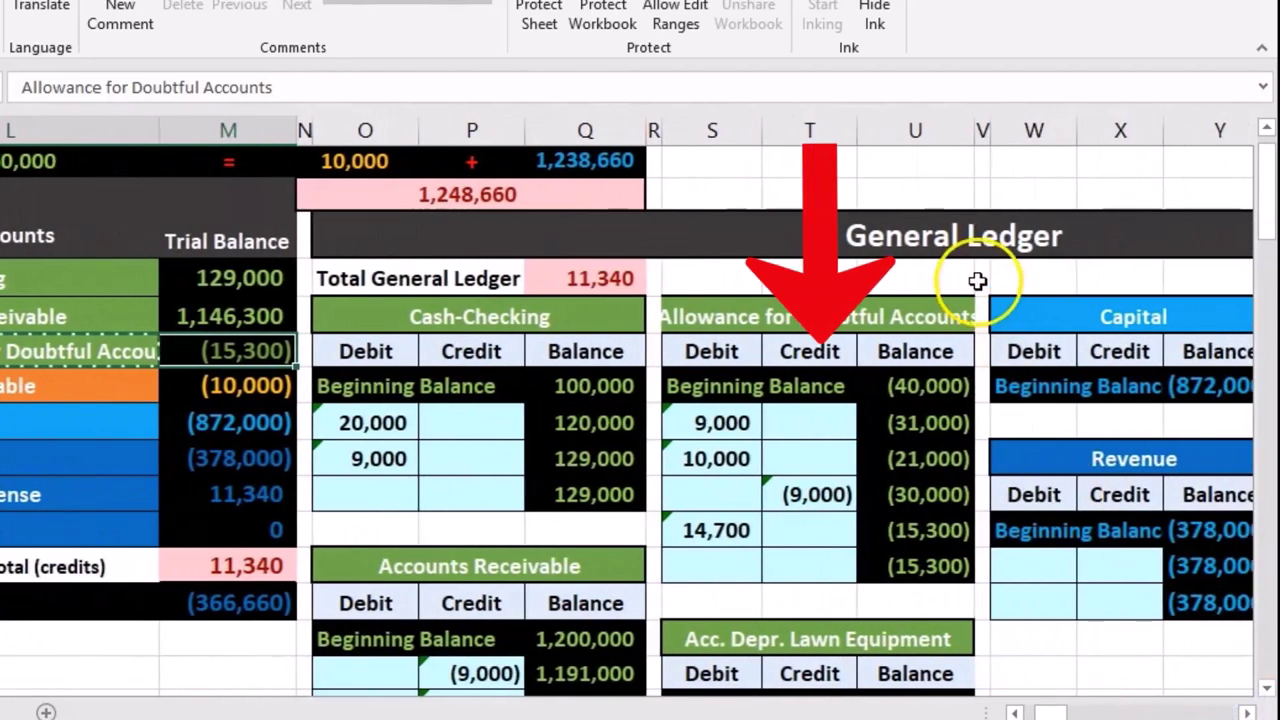
pyautogui.click(819, 566)
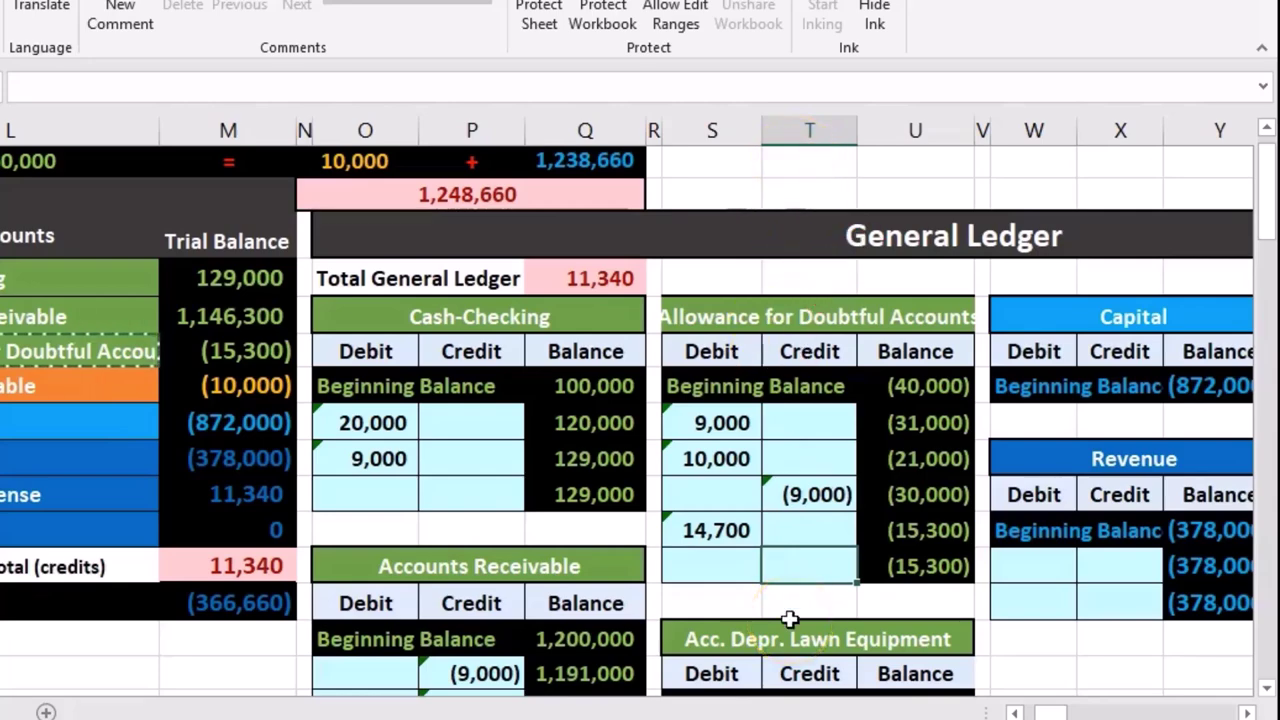
pyautogui.write('=')
pyautogui.press('Left')
pyautogui.press('Left')
pyautogui.press('Left')
pyautogui.press('Left')
pyautogui.press('Left')
pyautogui.press('Left')
pyautogui.press('Left')
pyautogui.press('Left')
pyautogui.press('Left')
pyautogui.press('Left')
pyautogui.press('Left')
pyautogui.press('Left')
pyautogui.press('Left')
pyautogui.press('Left')
pyautogui.press('Left')
pyautogui.press('Left')
pyautogui.press('Left')
pyautogui.press('Left')
pyautogui.press('Left')
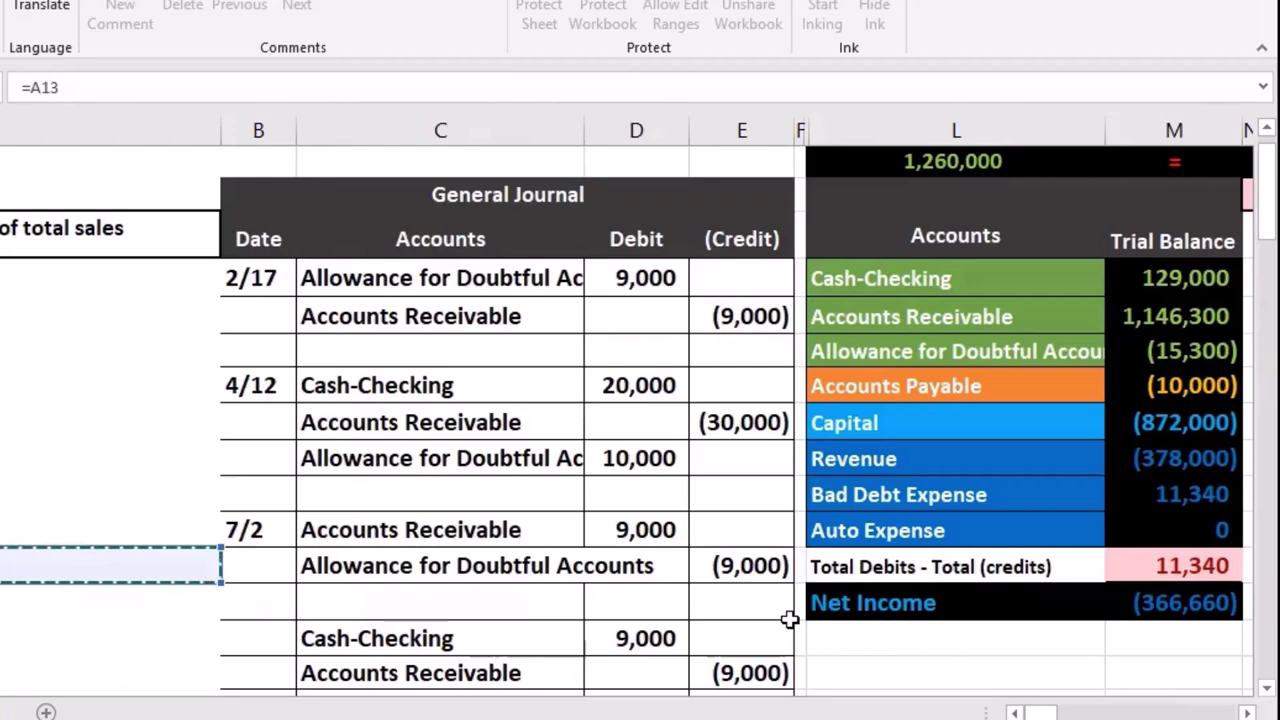
pyautogui.scroll(-3, 789, 618)
pyautogui.click(772, 553)
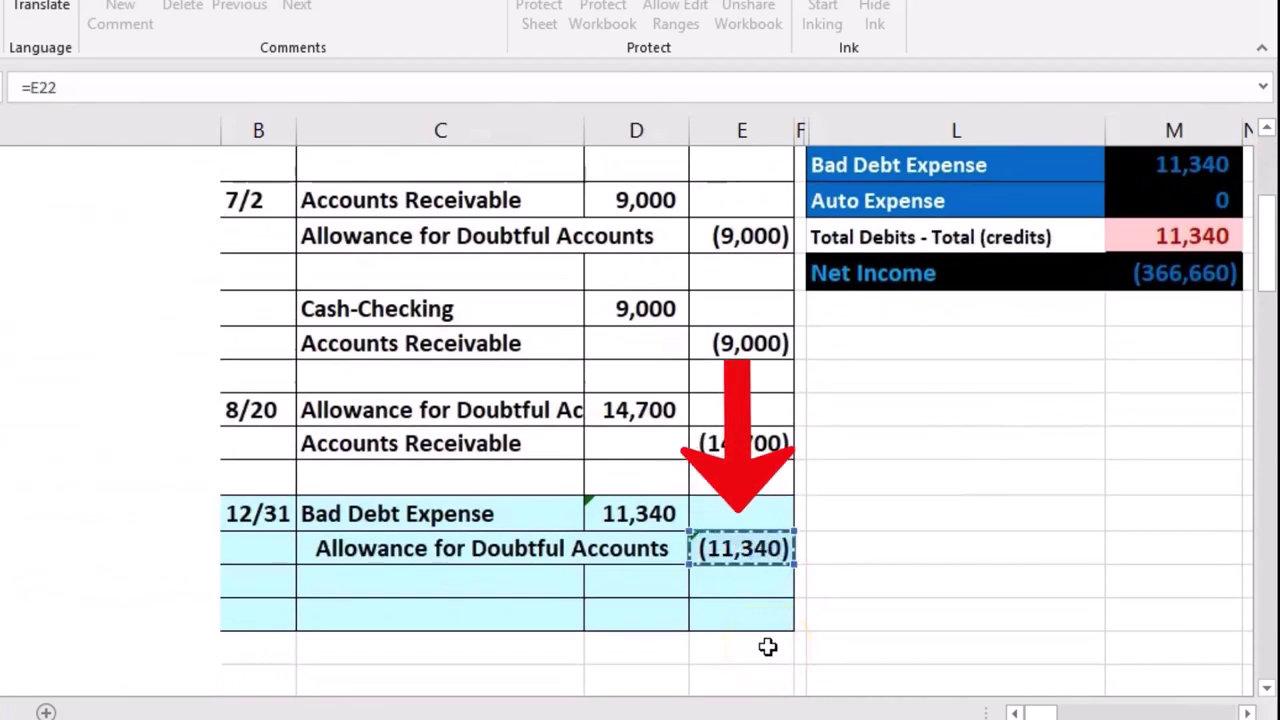
pyautogui.press('Return')
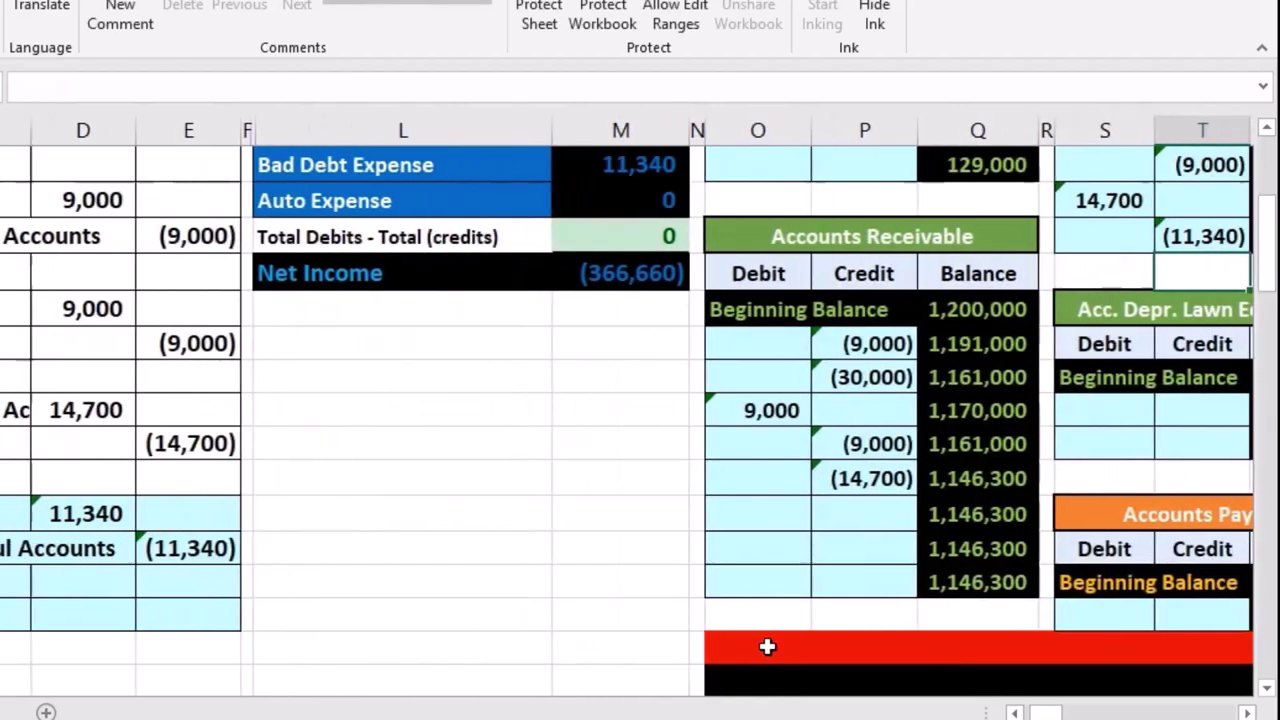
# Step: Review how the posted credit changes the running balance in the Allowance for Doubtful Accounts ledger account
pyautogui.press('Up')
pyautogui.press('Up')
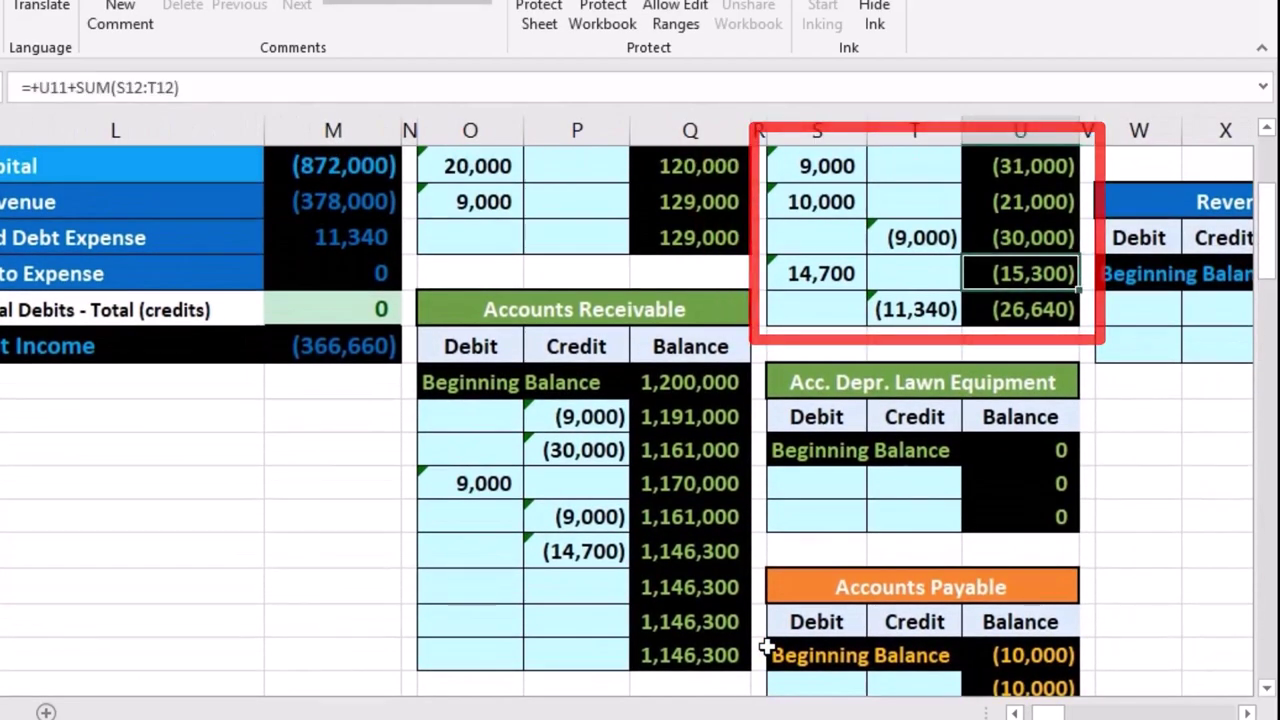
pyautogui.click(940, 312)
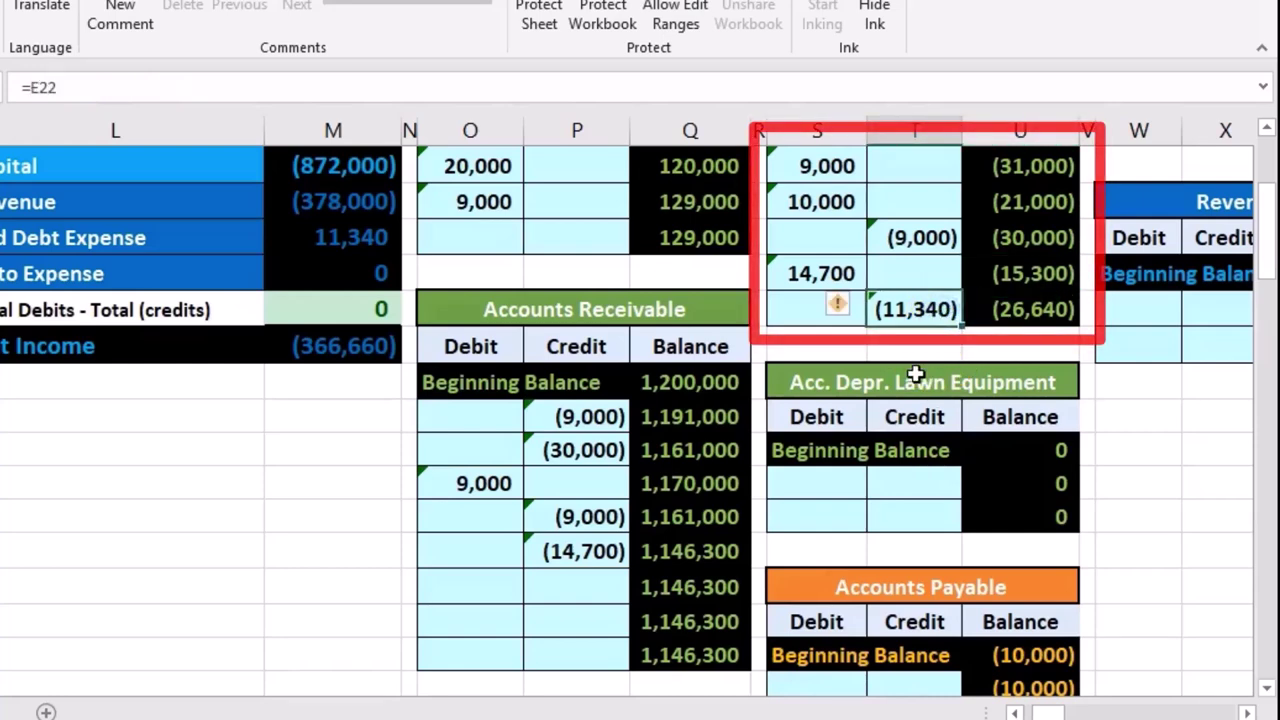
pyautogui.click(1045, 309)
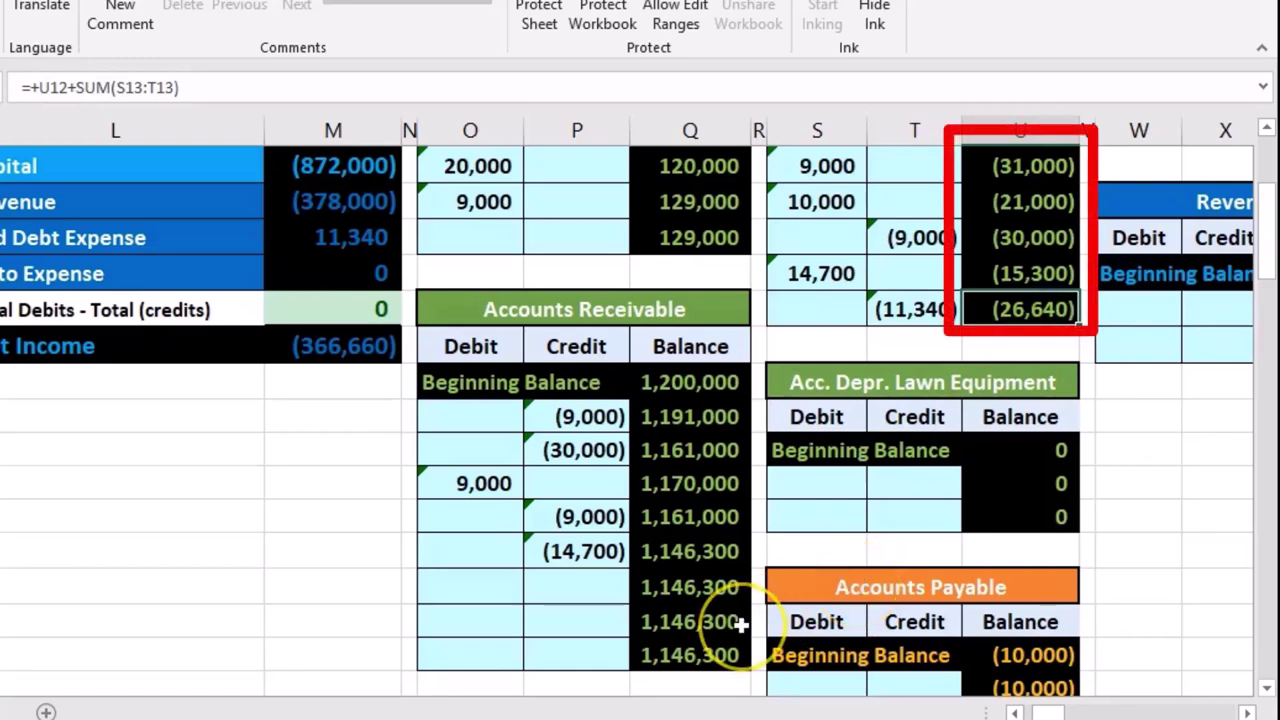
# Step: Examine the trial balance amounts for Allowance for Doubtful Accounts and Accounts Receivable, including their combined net
pyautogui.scroll(2, 306, 643)
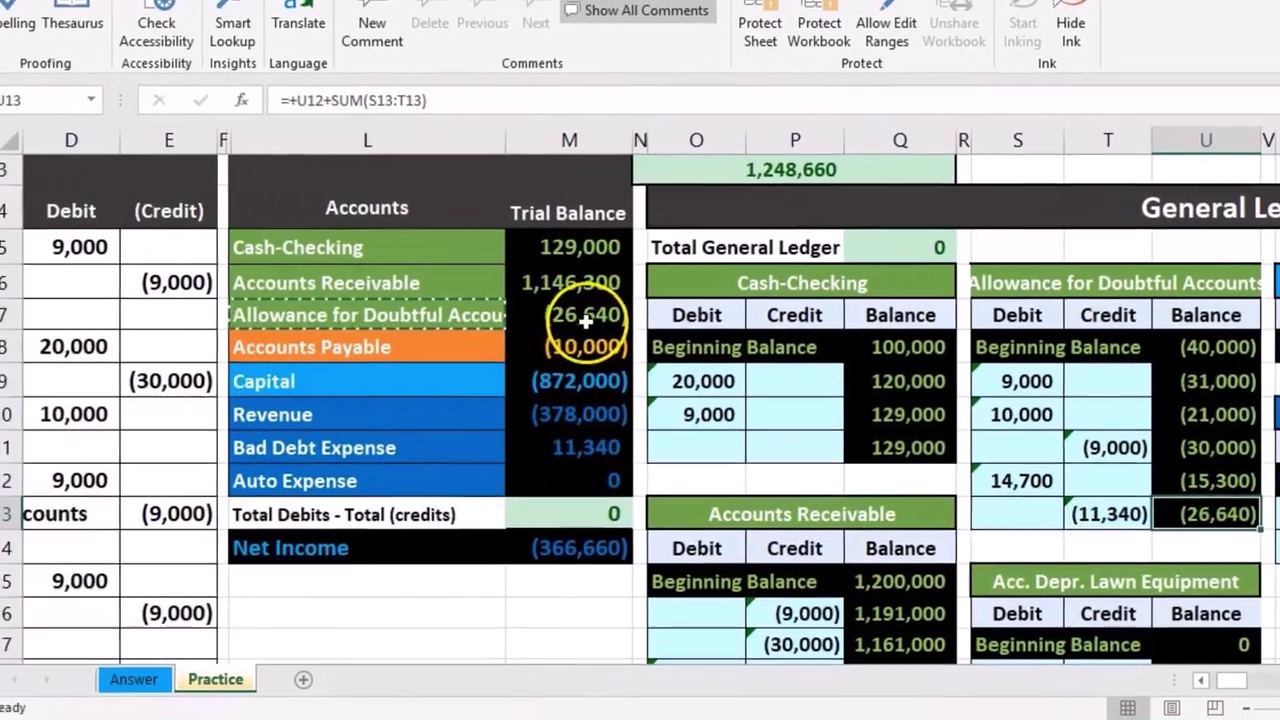
pyautogui.click(585, 318)
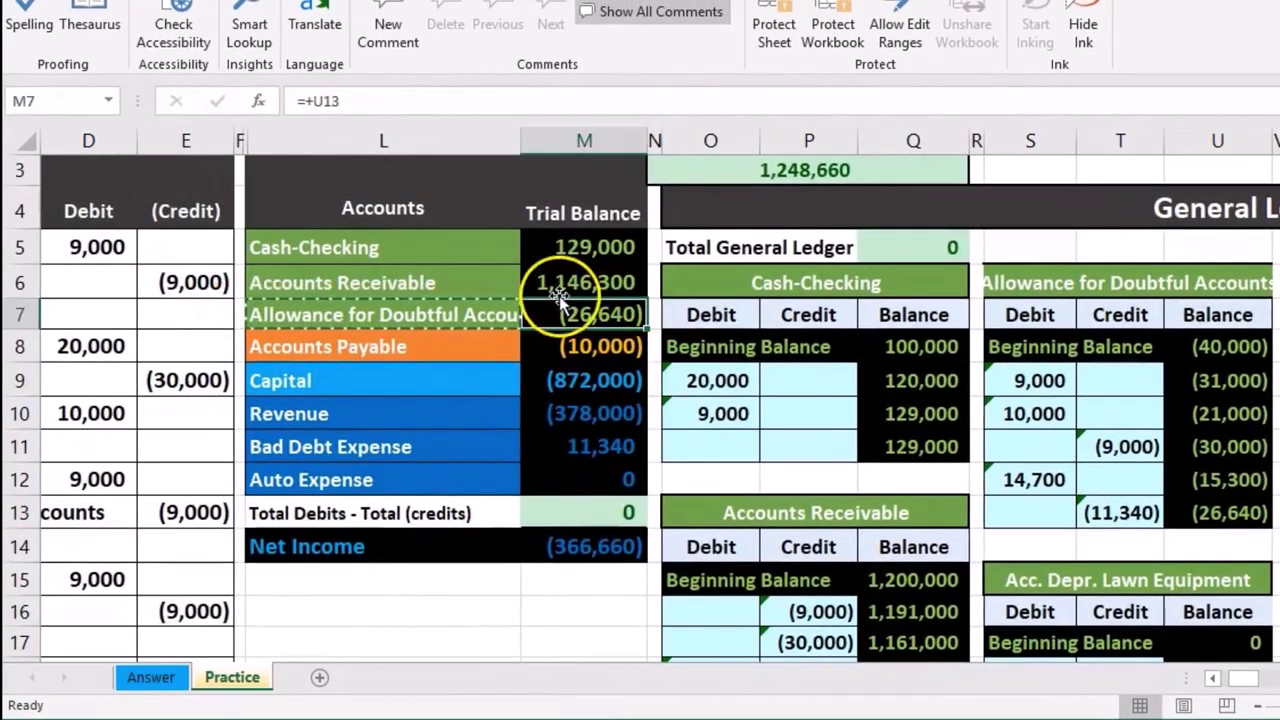
pyautogui.click(547, 281)
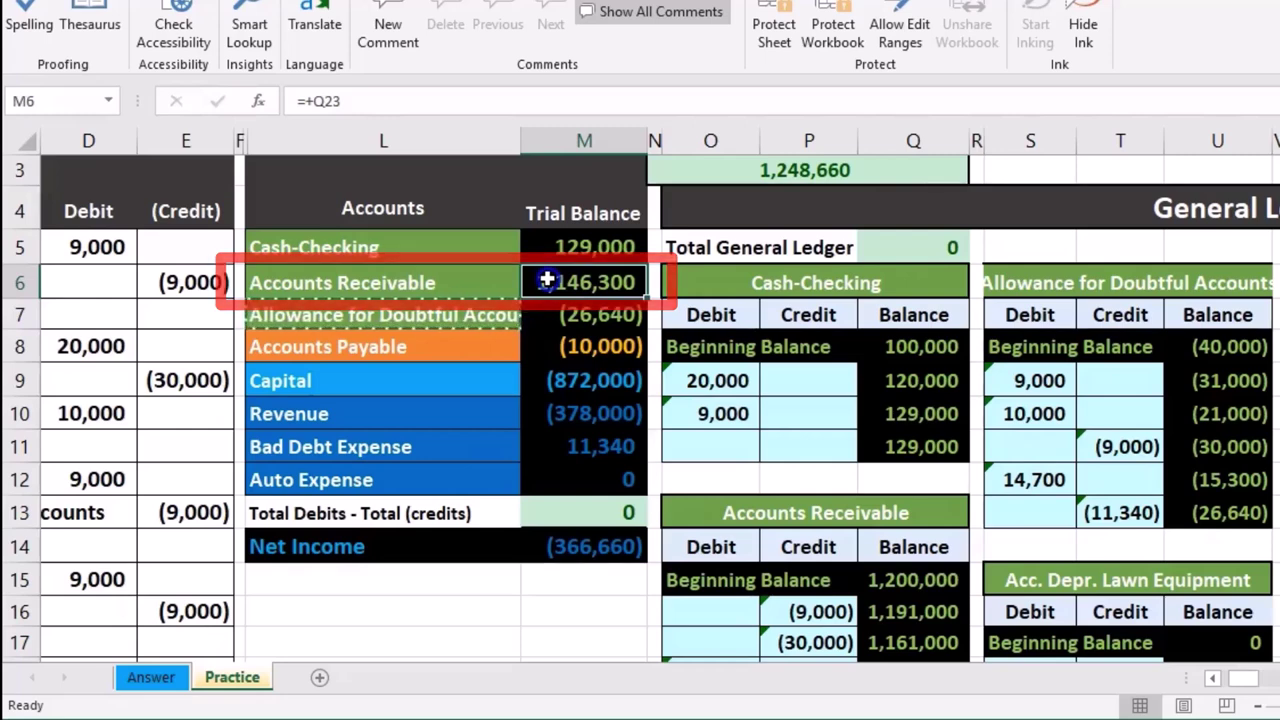
pyautogui.moveTo(547, 281); pyautogui.dragTo(537, 309)
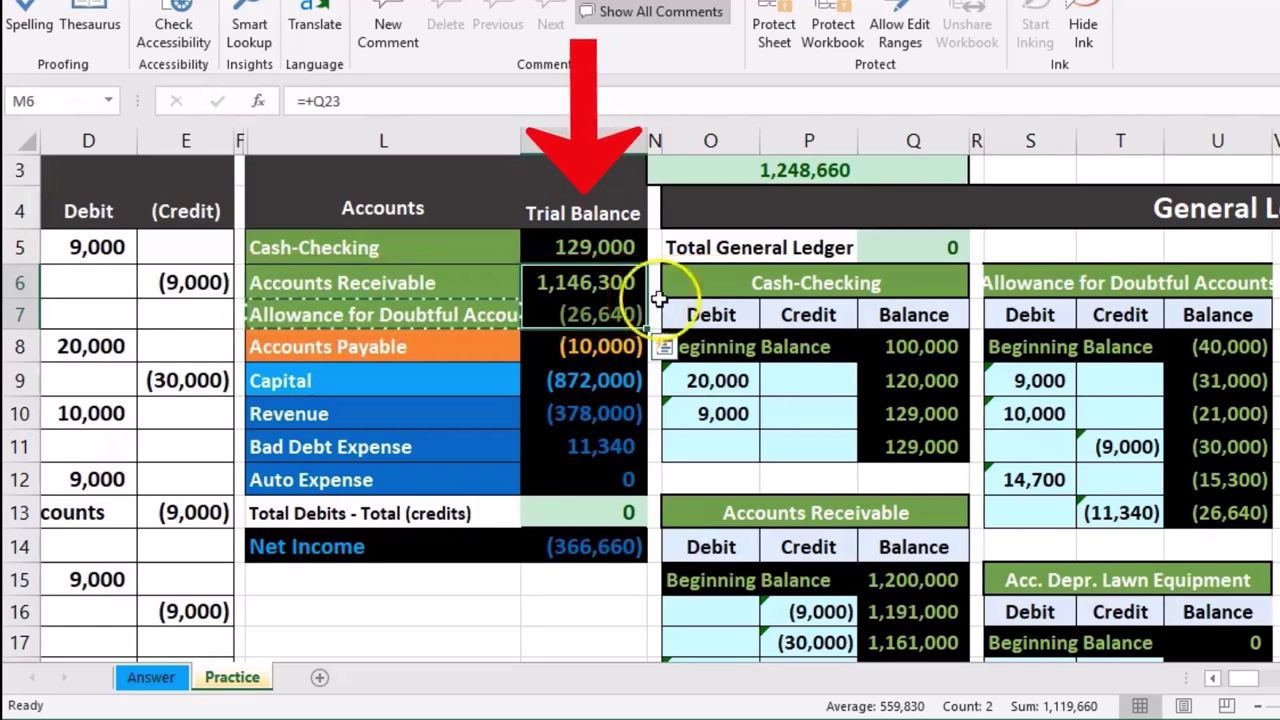
# Step: Compare the combined Revenue and Bad Debt Expense amounts in the trial balance with Net Income
pyautogui.click(533, 420)
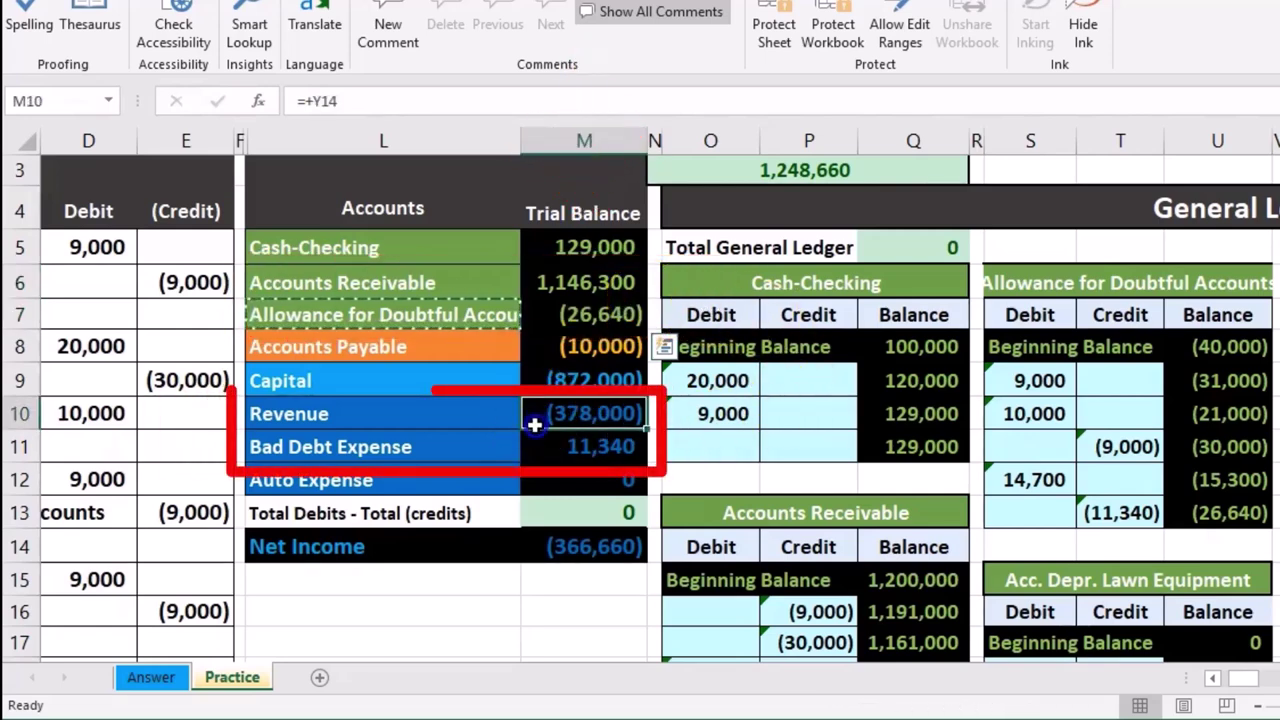
pyautogui.moveTo(534, 424); pyautogui.dragTo(532, 437)
pyautogui.click(543, 546)
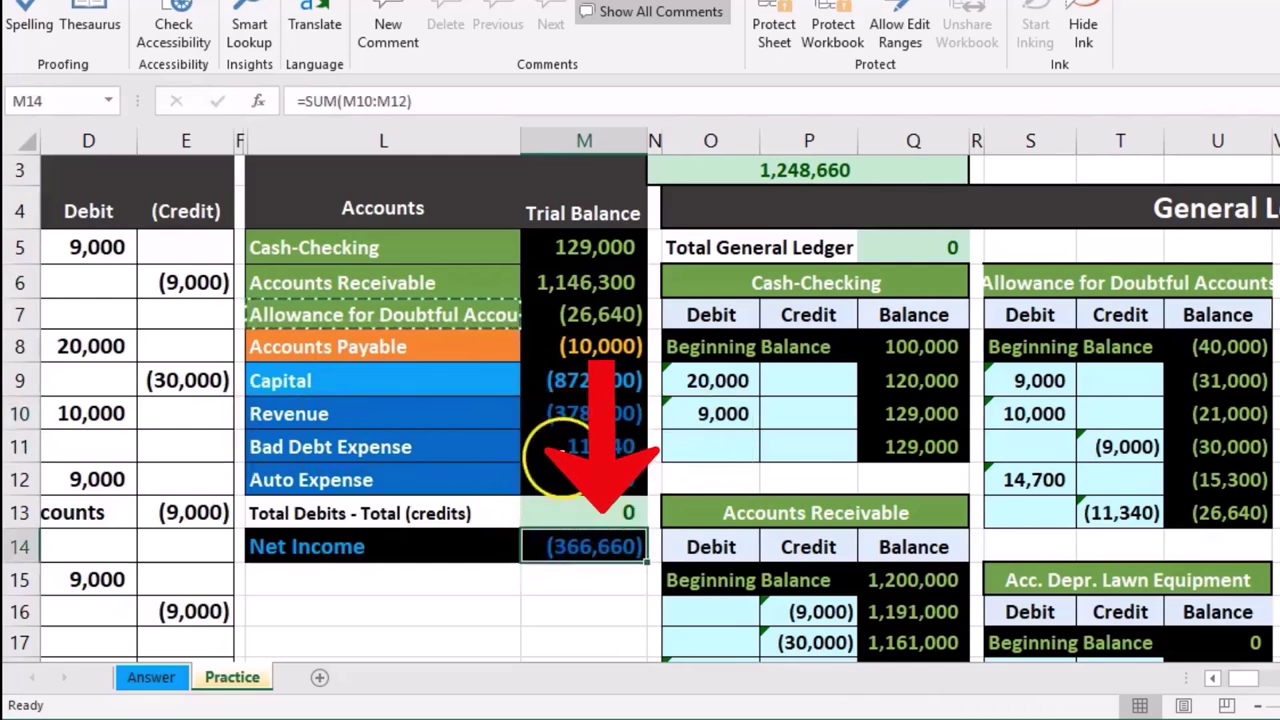
pyautogui.click(550, 413)
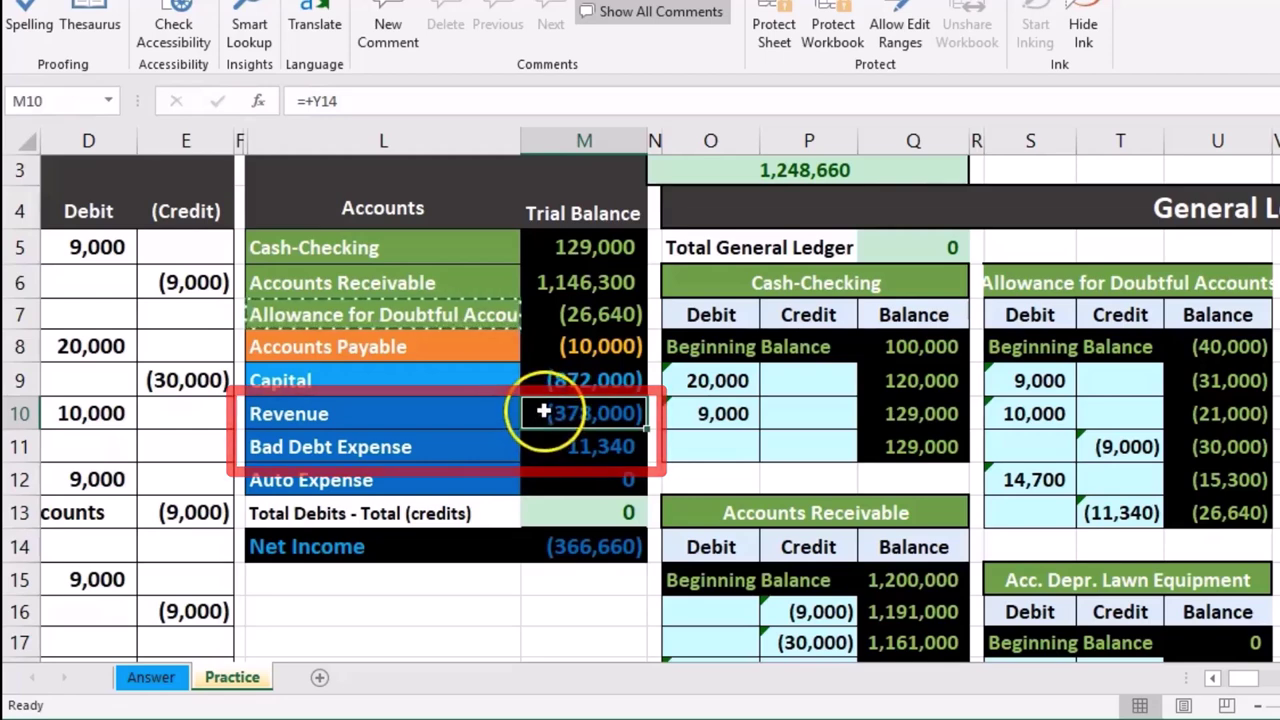
pyautogui.moveTo(543, 412); pyautogui.dragTo(541, 441)
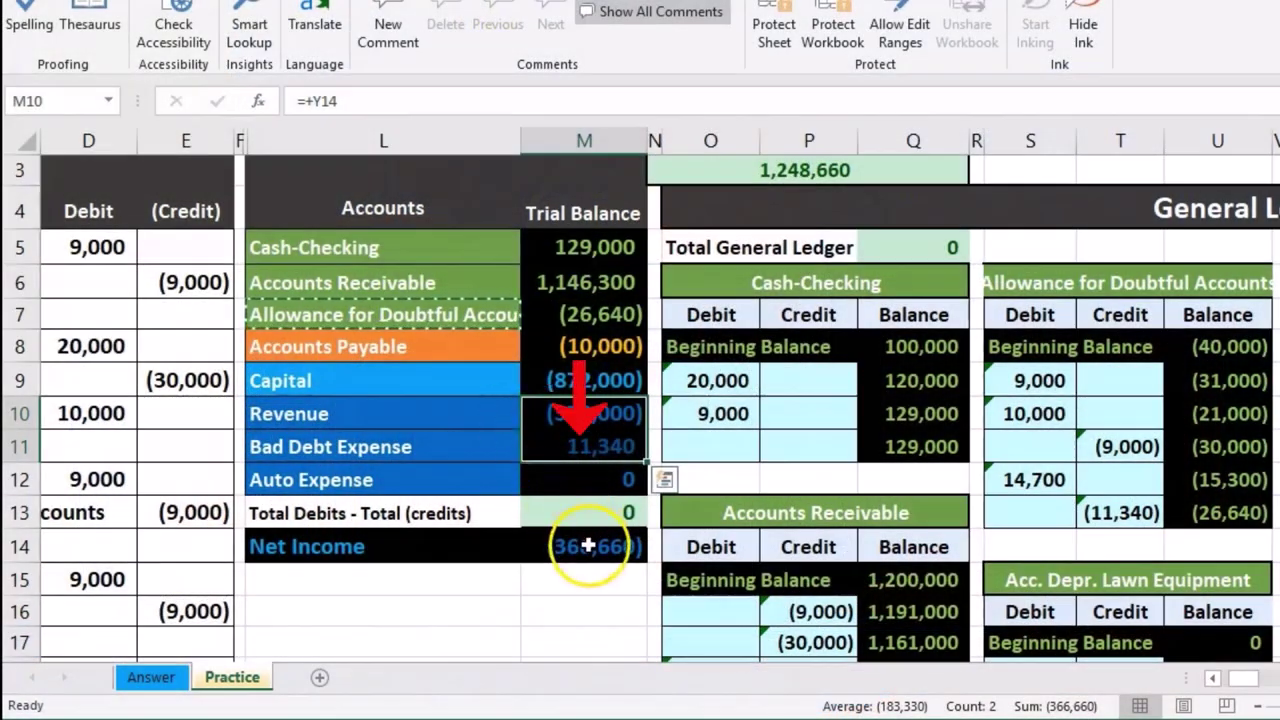
pyautogui.click(588, 546)
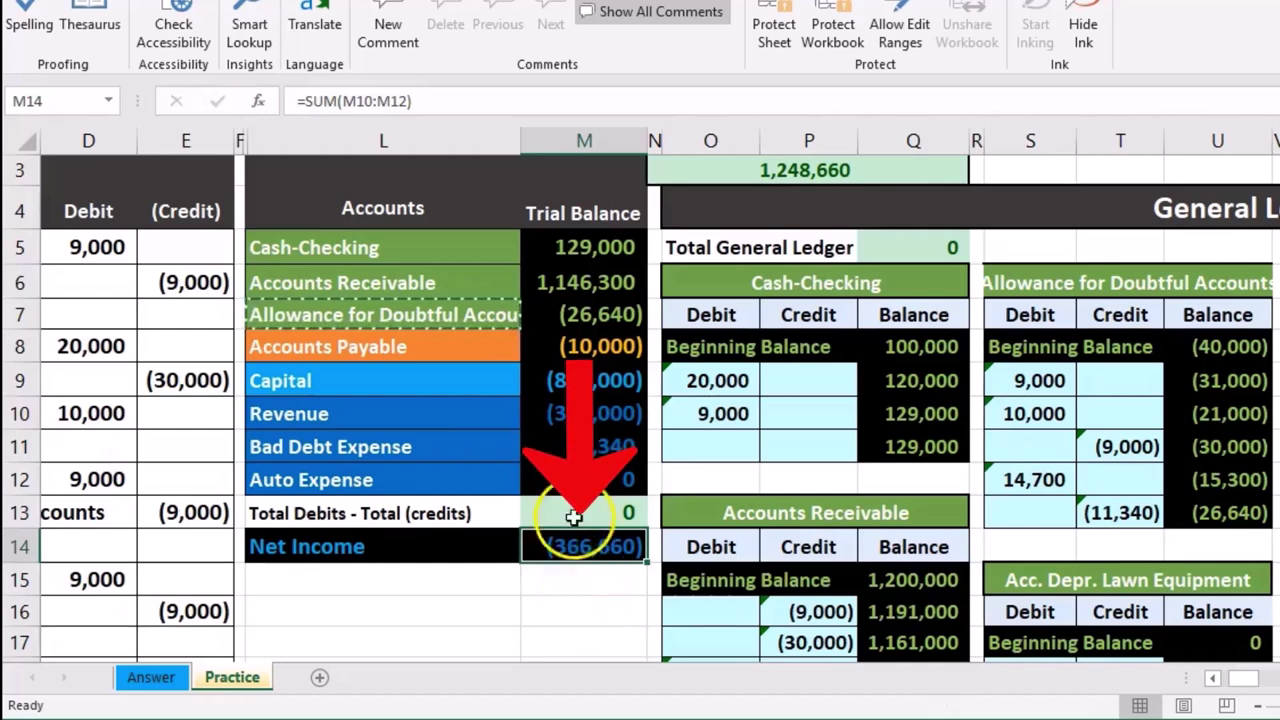